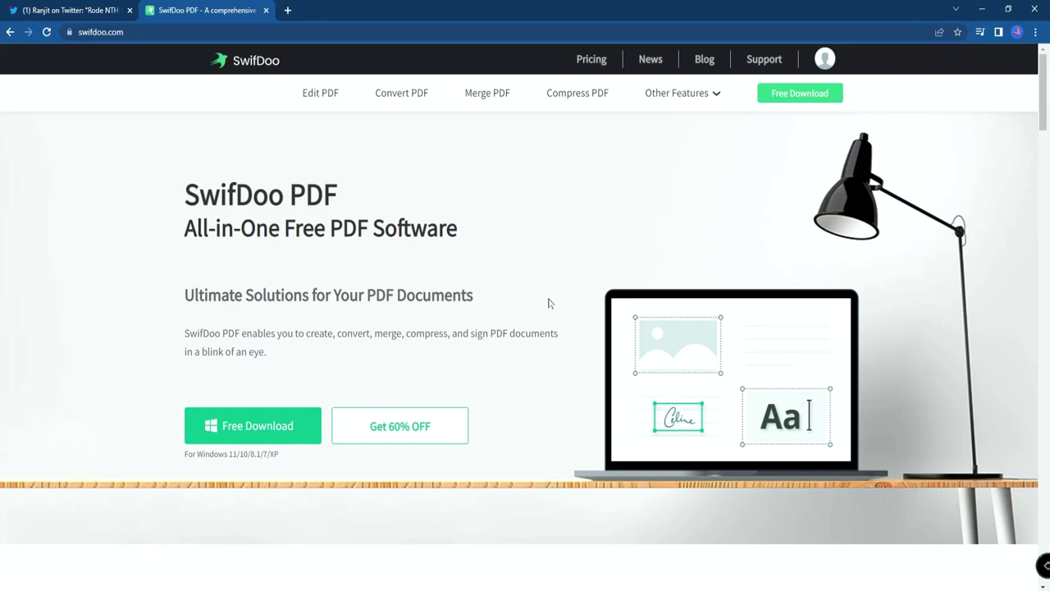
- Scroll the SwifDoo home page, then open the online Convert PDF page set to PDF to Word
{"action": "scroll", "coordinate": [513, 286], "scroll_direction": "down", "scroll_amount": 3}
{"action": "scroll", "coordinate": [512, 286], "scroll_direction": "up", "scroll_amount": 2}
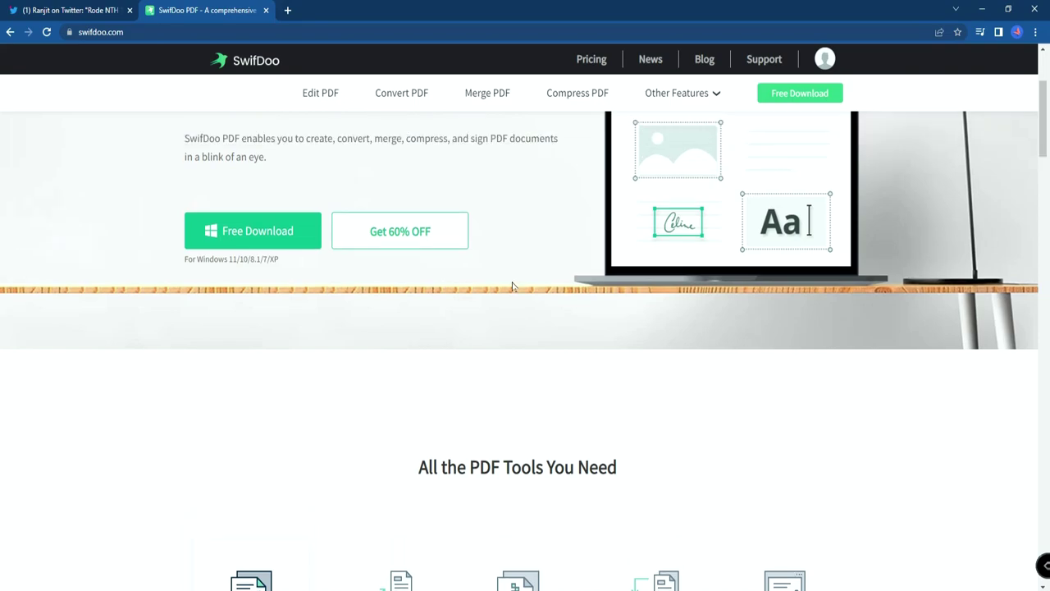
{"action": "scroll", "coordinate": [747, 389], "scroll_direction": "down", "scroll_amount": 7}
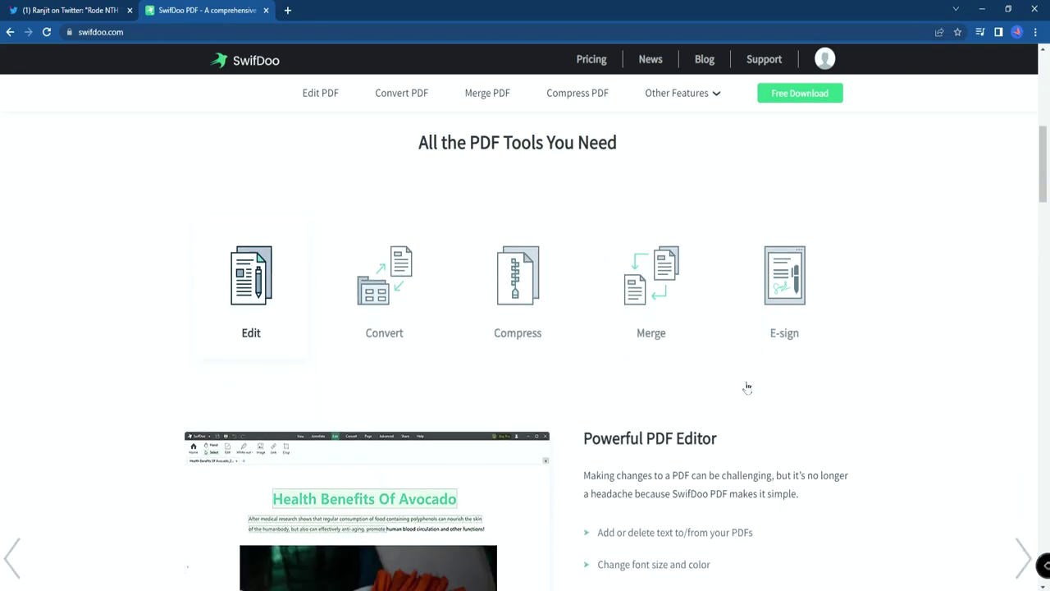
{"action": "scroll", "coordinate": [745, 387], "scroll_direction": "up", "scroll_amount": 8}
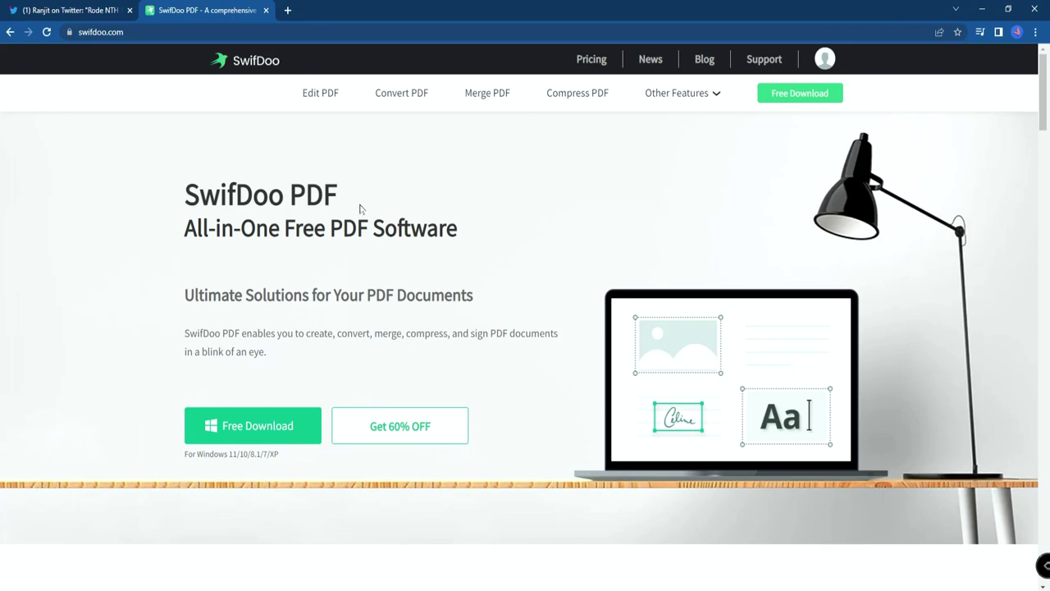
{"action": "left_click", "coordinate": [402, 93]}
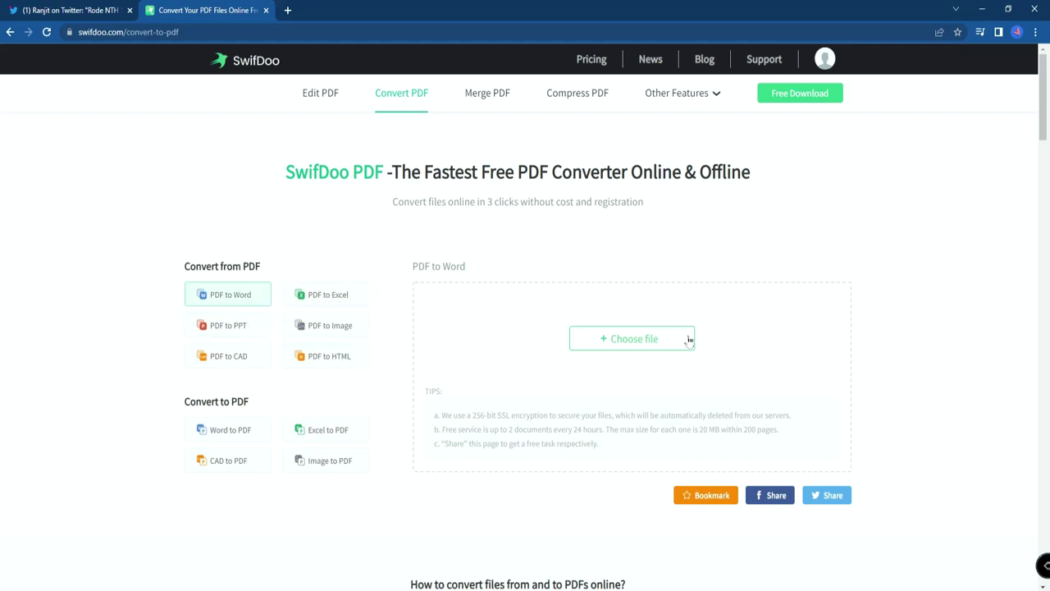
- Upload mi_phone_user_manual_EN.pdf for online PDF-to-Word conversion, then go to the Edit PDF page
{"action": "left_click", "coordinate": [657, 345]}
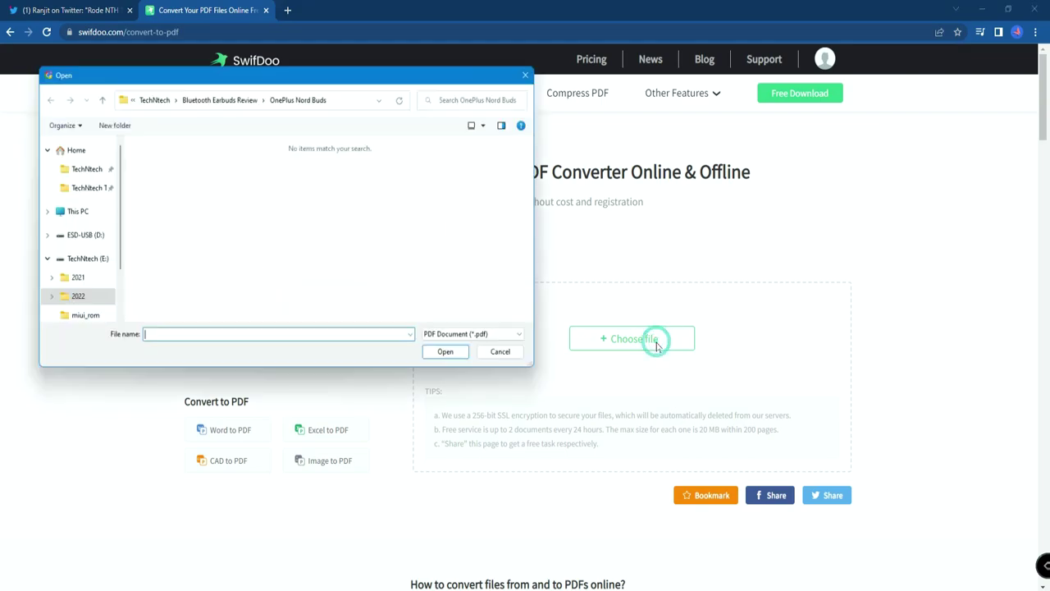
{"action": "left_click", "coordinate": [230, 161]}
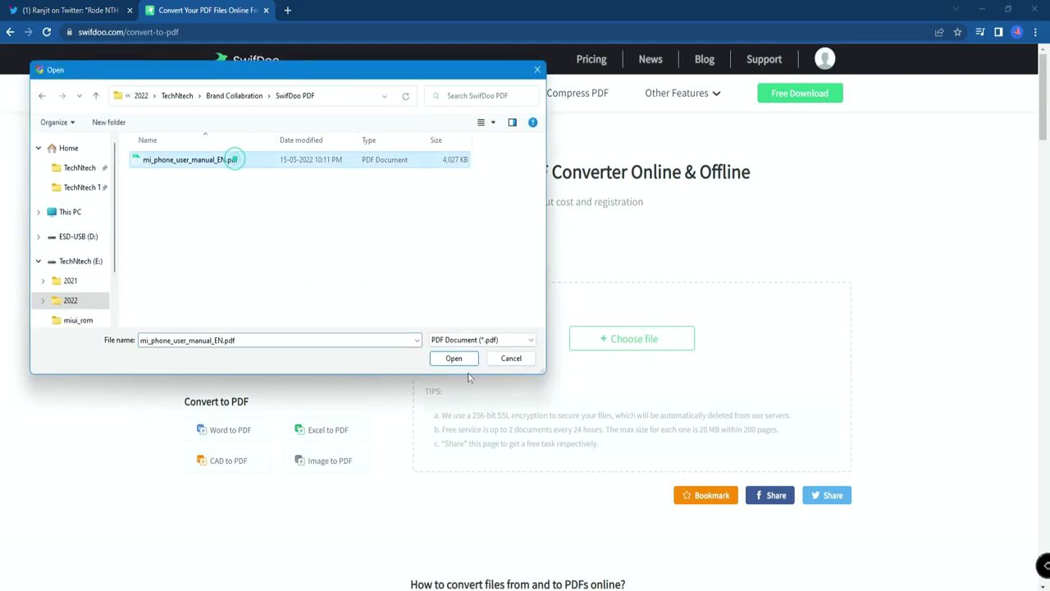
{"action": "left_click", "coordinate": [464, 361]}
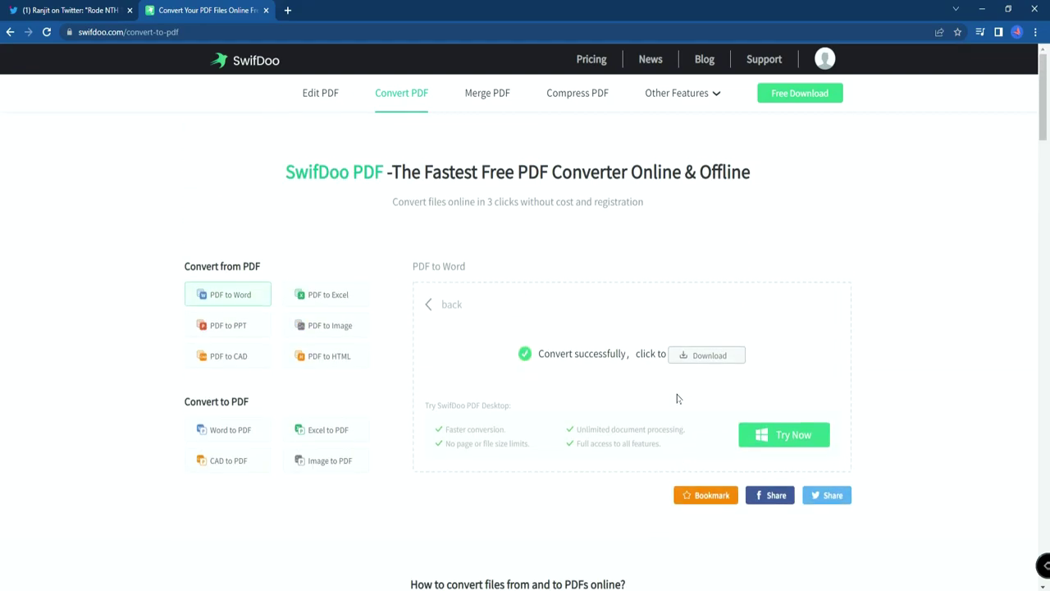
{"action": "left_click", "coordinate": [328, 93]}
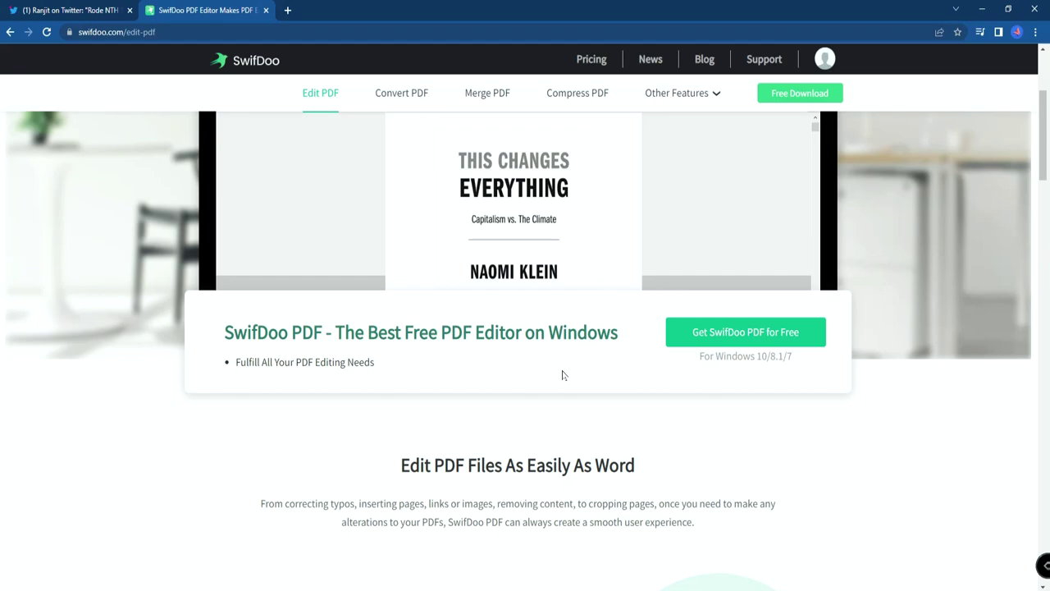
- Scroll through the Edit PDF page's feature descriptions
{"action": "scroll", "coordinate": [551, 378], "scroll_direction": "down", "scroll_amount": 3}
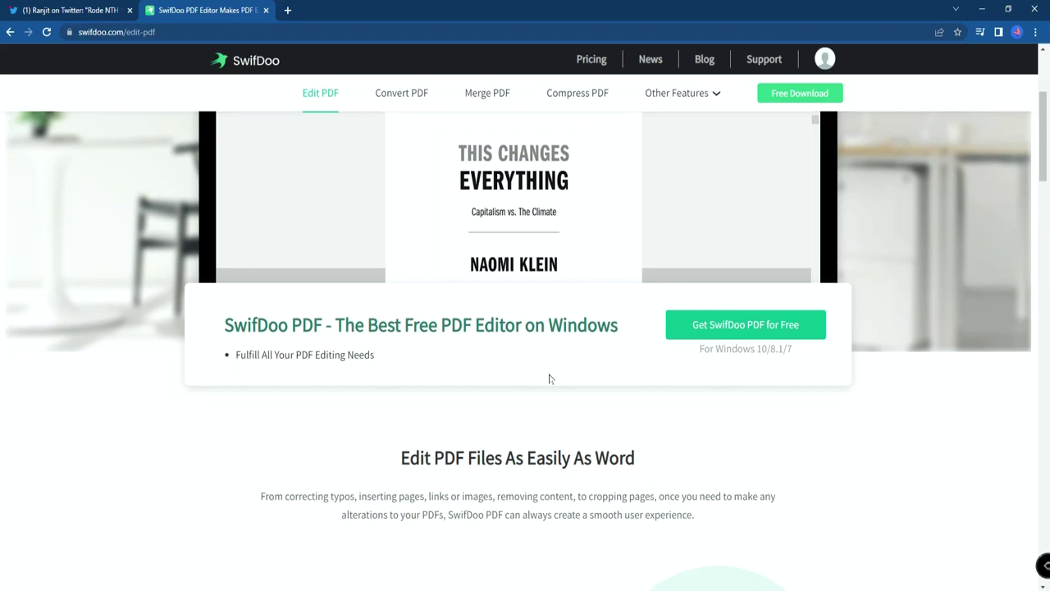
{"action": "scroll", "coordinate": [551, 381], "scroll_direction": "down", "scroll_amount": 3}
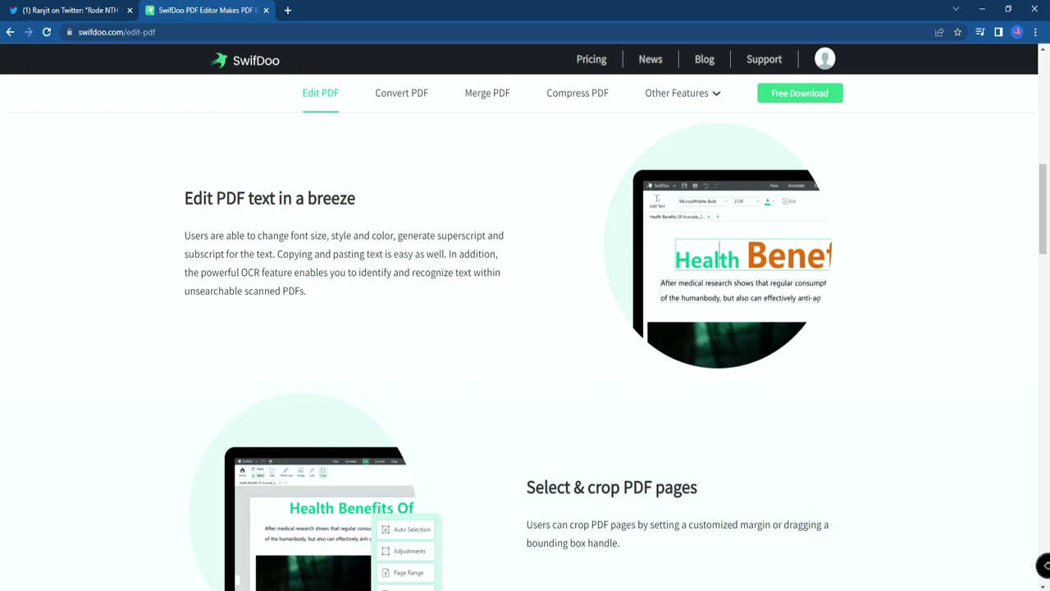
{"action": "scroll", "coordinate": [675, 464], "scroll_direction": "up", "scroll_amount": 6}
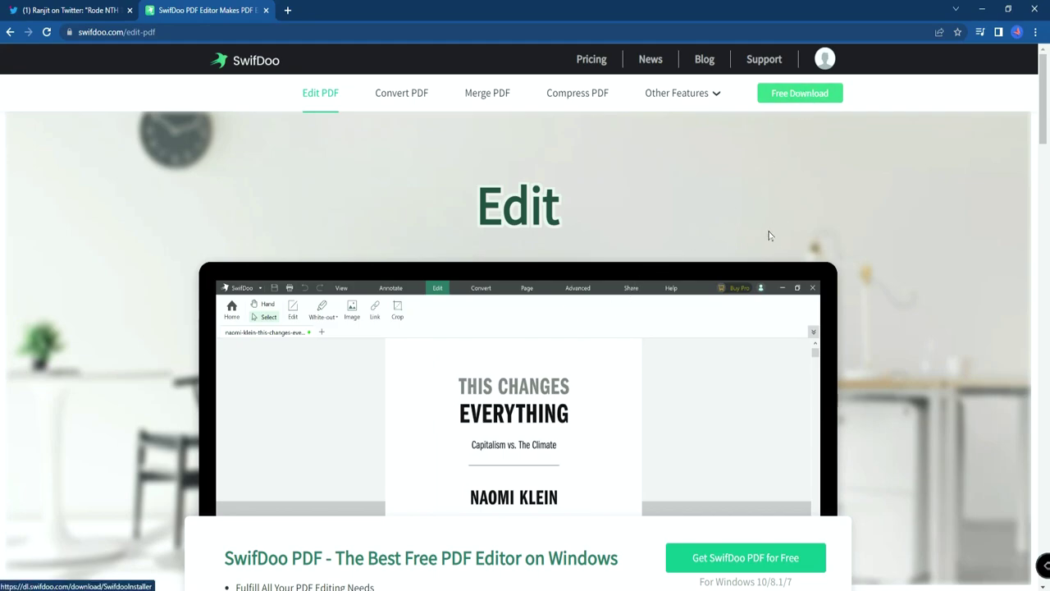
{"action": "scroll", "coordinate": [771, 235], "scroll_direction": "down", "scroll_amount": 3}
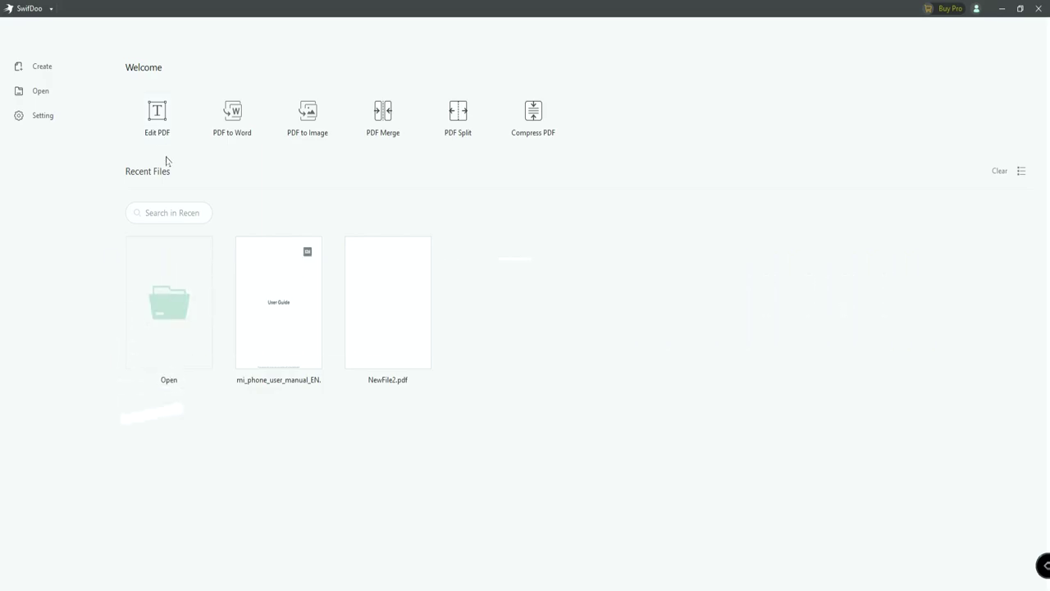
- Open mi_phone_user_manual_EN.pdf via Edit PDF and scroll to the Mi Music page
{"action": "left_click", "coordinate": [172, 122]}
{"action": "left_click", "coordinate": [195, 99]}
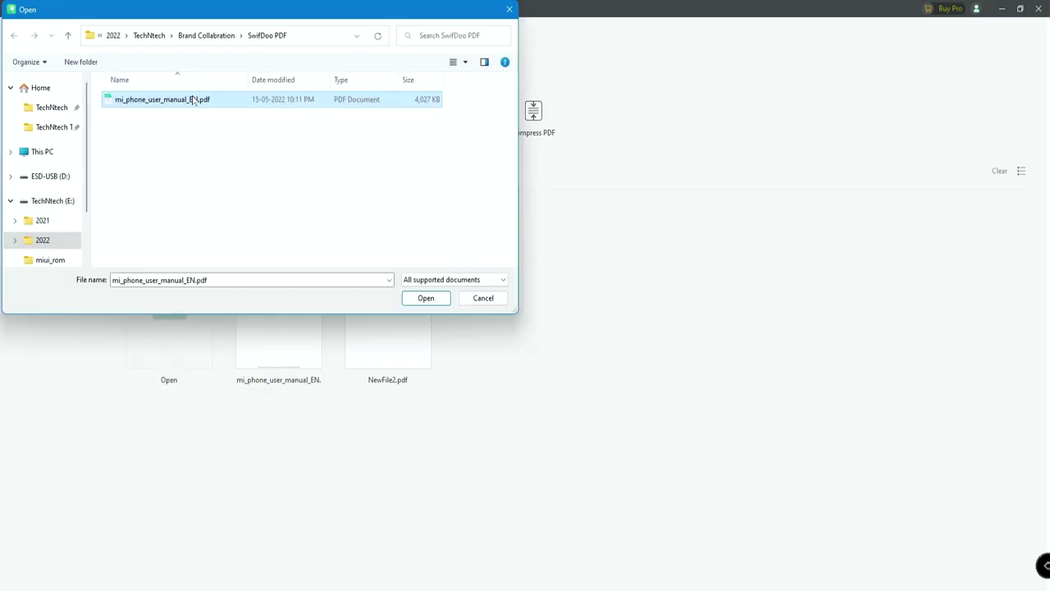
{"action": "left_click", "coordinate": [426, 298]}
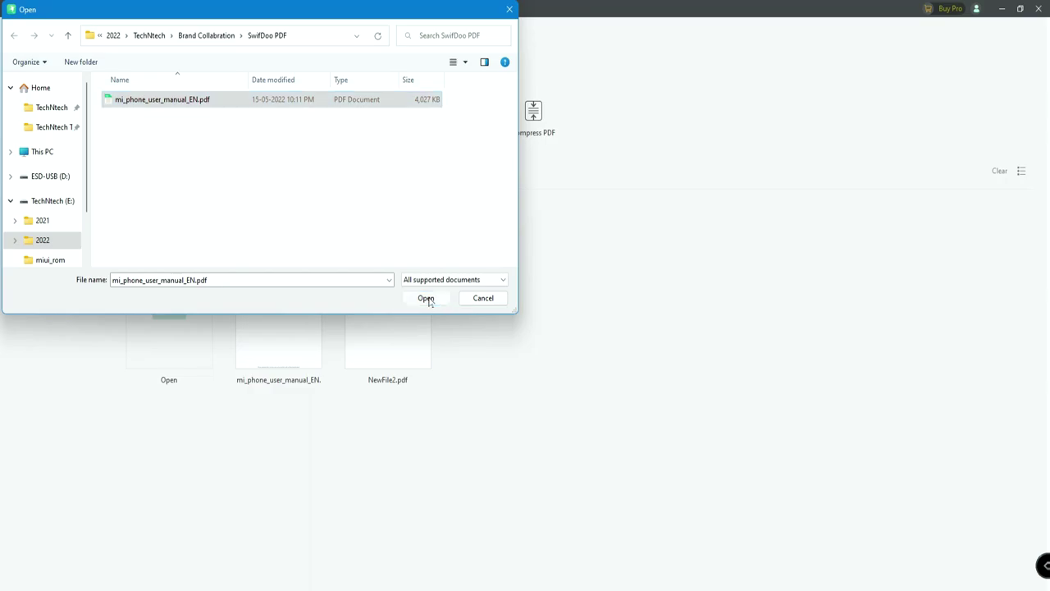
{"action": "scroll", "coordinate": [586, 396], "scroll_direction": "up", "scroll_amount": 10}
{"action": "scroll", "coordinate": [584, 396], "scroll_direction": "down", "scroll_amount": 10}
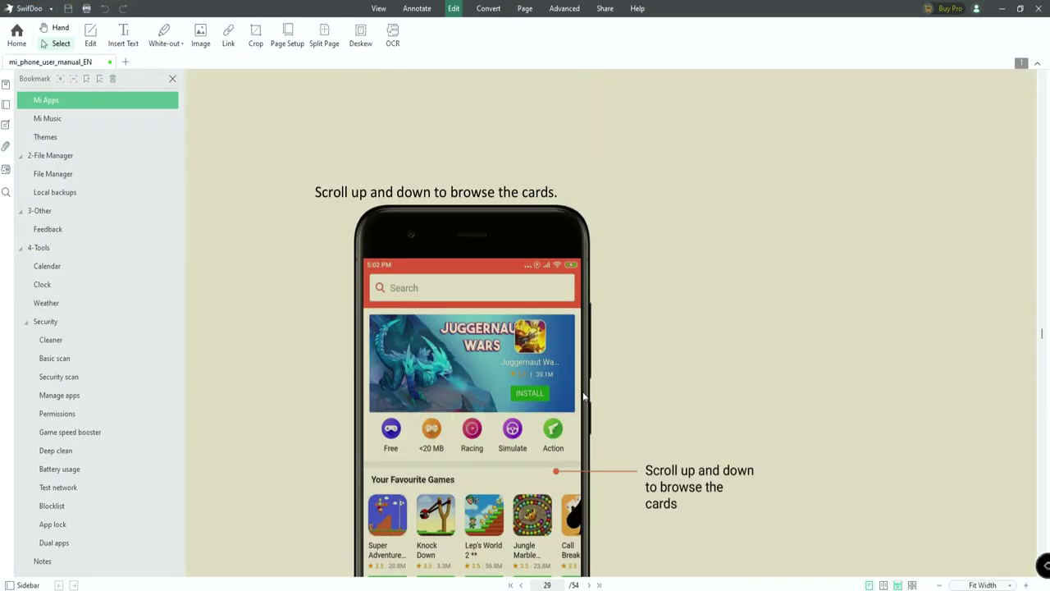
{"action": "scroll", "coordinate": [579, 396], "scroll_direction": "down", "scroll_amount": 15}
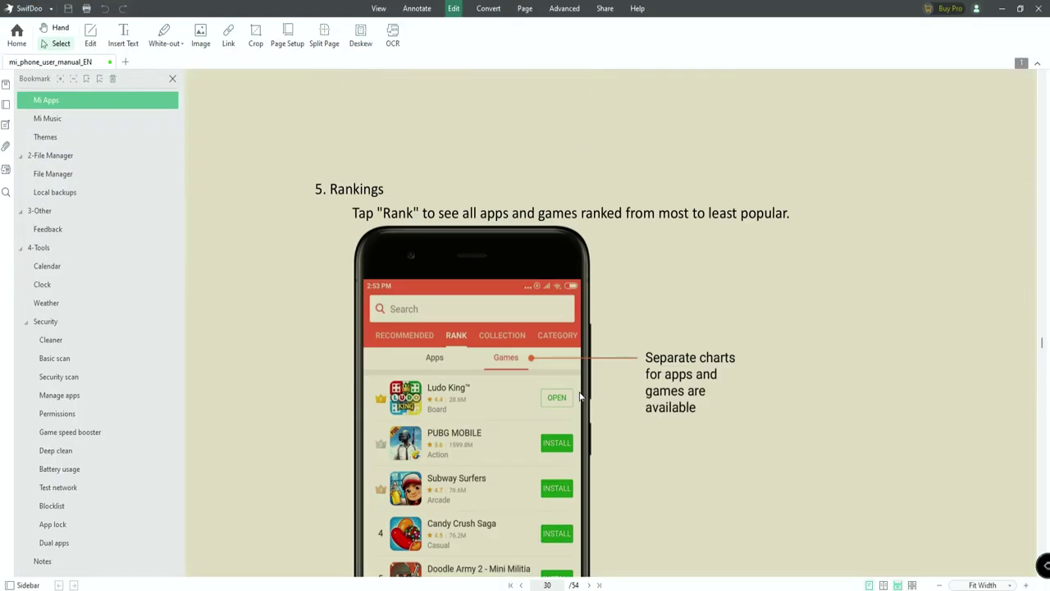
{"action": "scroll", "coordinate": [579, 396], "scroll_direction": "down", "scroll_amount": 15}
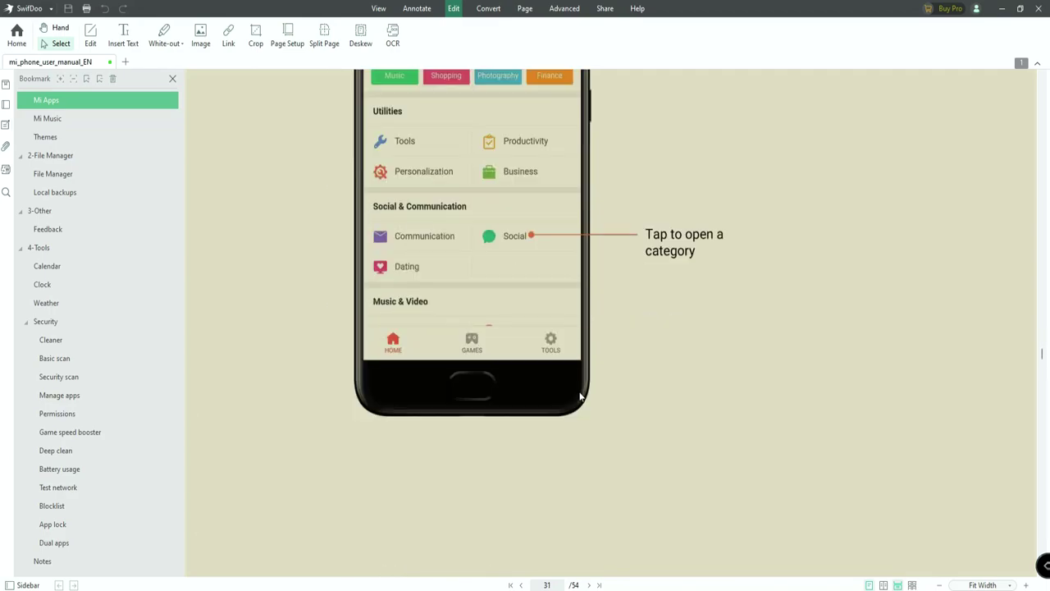
{"action": "scroll", "coordinate": [580, 396], "scroll_direction": "down", "scroll_amount": 15}
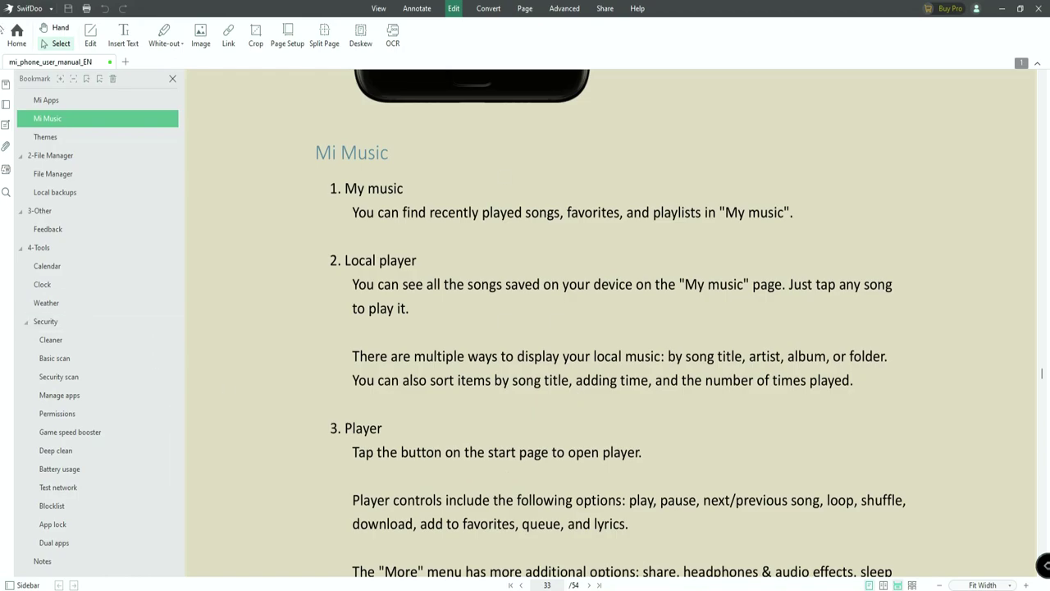
- In text-editing mode, change the 'Local player' heading to 'Local playing'
{"action": "left_click", "coordinate": [92, 37]}
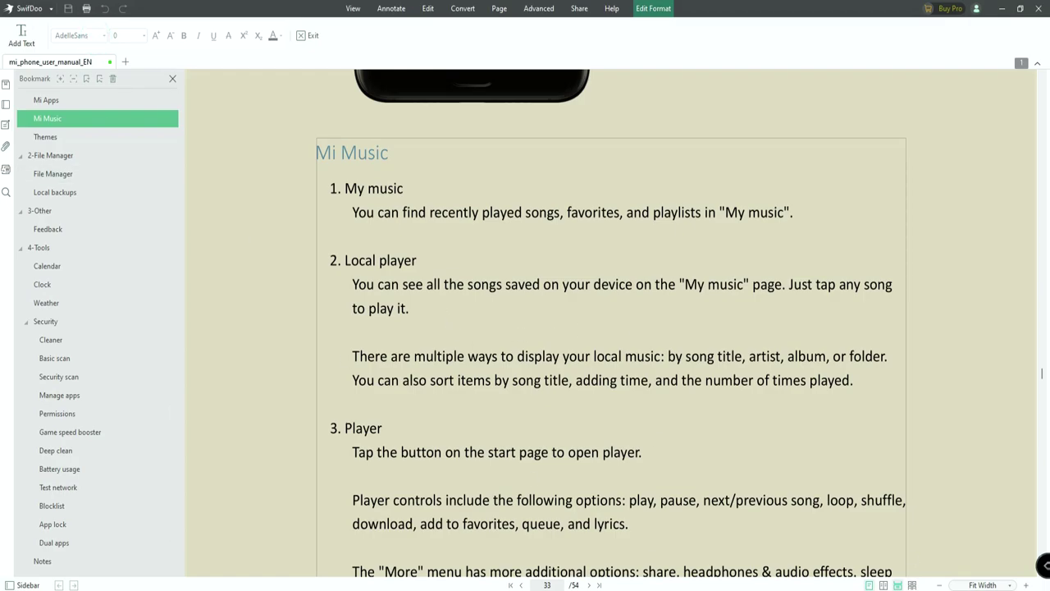
{"action": "left_click", "coordinate": [404, 260]}
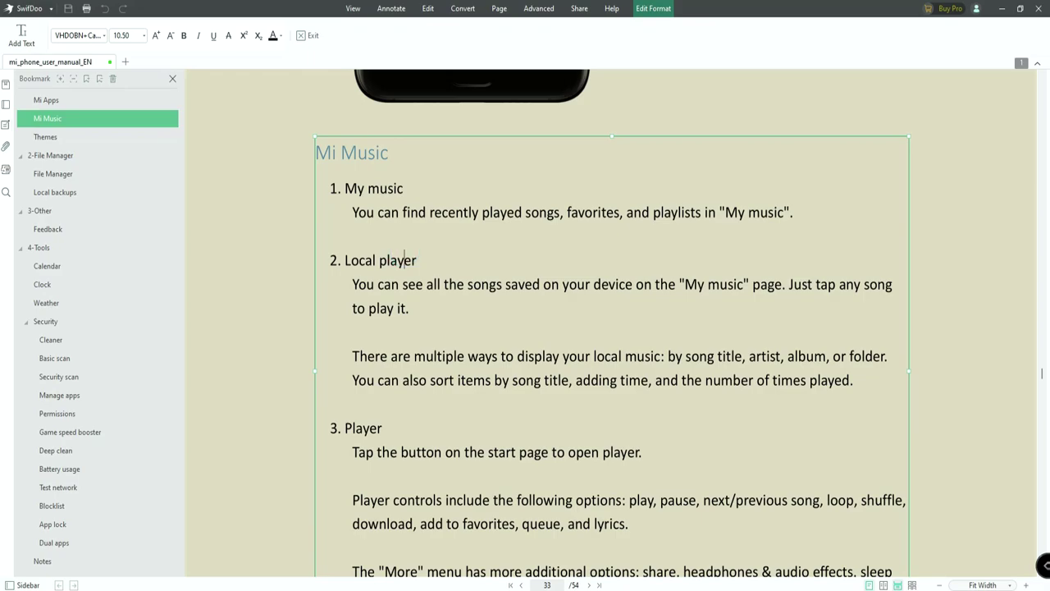
{"action": "left_click", "coordinate": [412, 260]}
{"action": "key", "text": "Delete"}
{"action": "type", "text": "ing"}
{"action": "left_click", "coordinate": [405, 260]}
{"action": "scroll", "coordinate": [611, 328], "scroll_direction": "up", "scroll_amount": 3}
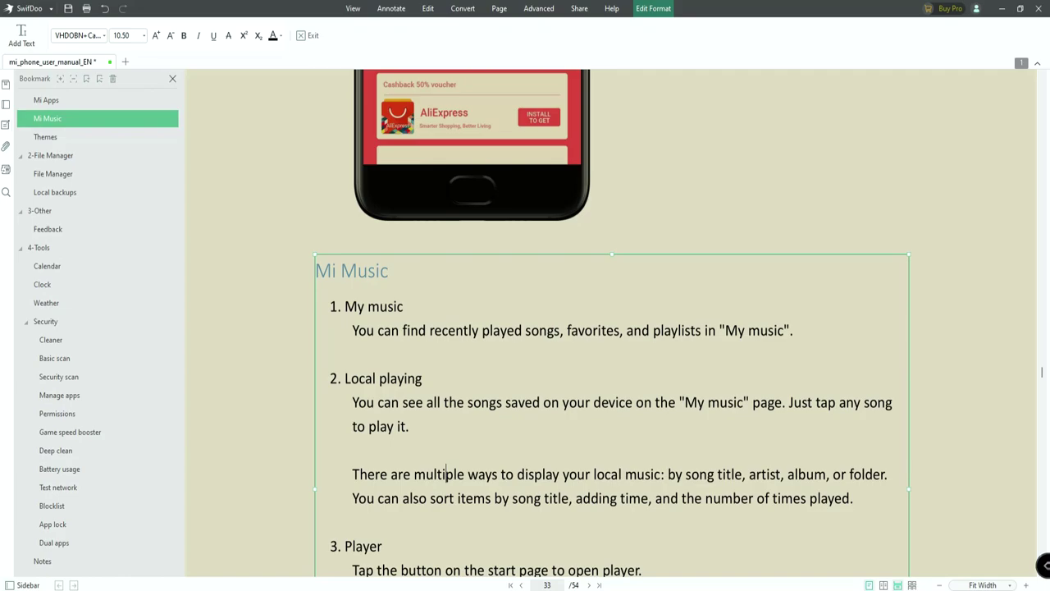
{"action": "left_click", "coordinate": [369, 270]}
- Scroll to the Categories page, deselect the text box and exit text-editing mode
{"action": "scroll", "coordinate": [611, 328], "scroll_direction": "down", "scroll_amount": 3}
{"action": "scroll", "coordinate": [611, 328], "scroll_direction": "up", "scroll_amount": 12}
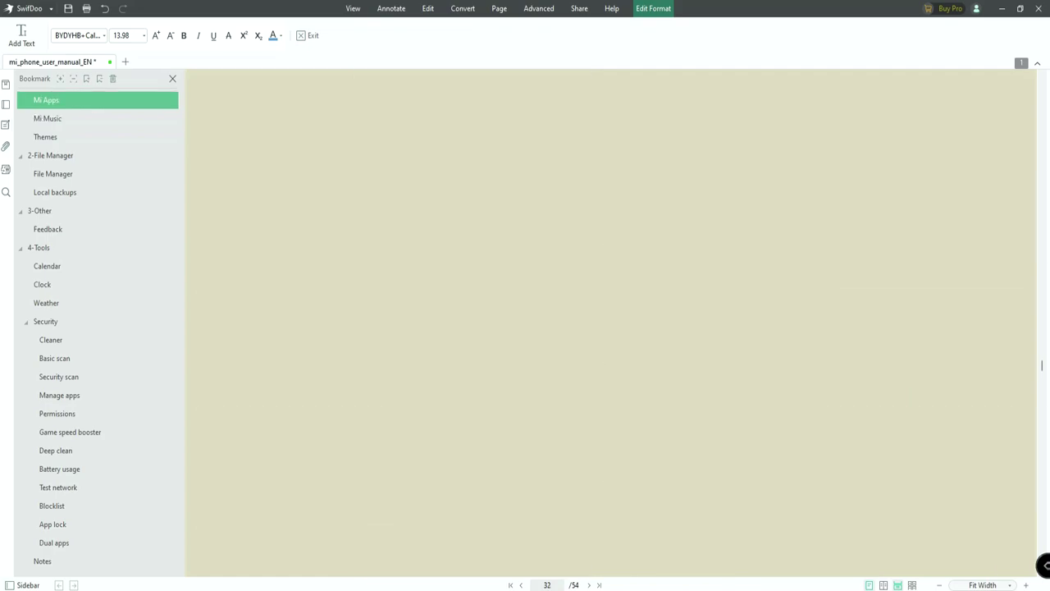
{"action": "scroll", "coordinate": [611, 328], "scroll_direction": "up", "scroll_amount": 15}
{"action": "scroll", "coordinate": [611, 328], "scroll_direction": "down", "scroll_amount": 3}
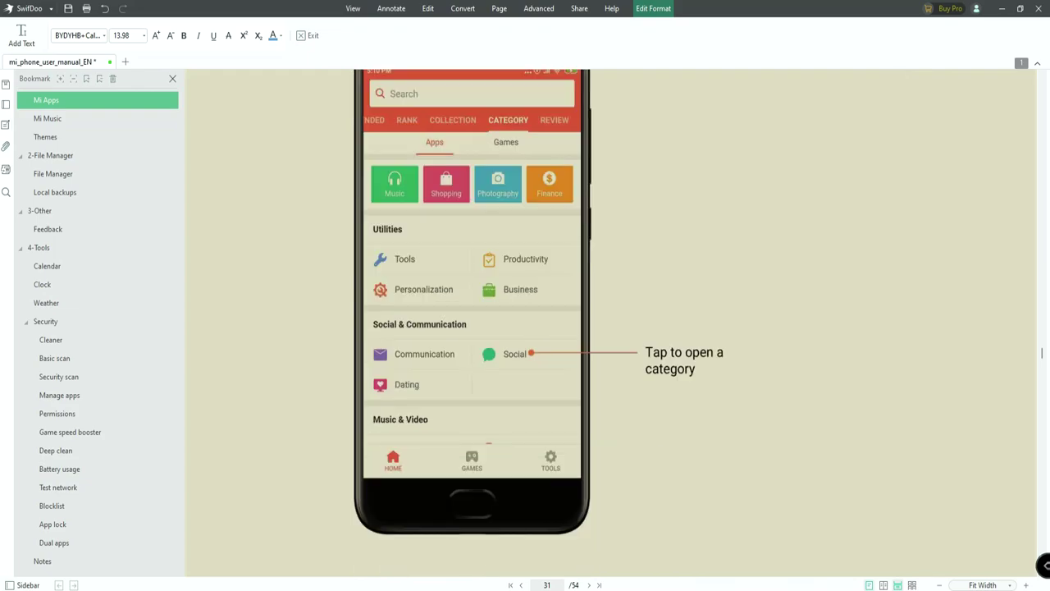
{"action": "scroll", "coordinate": [611, 328], "scroll_direction": "up", "scroll_amount": 6}
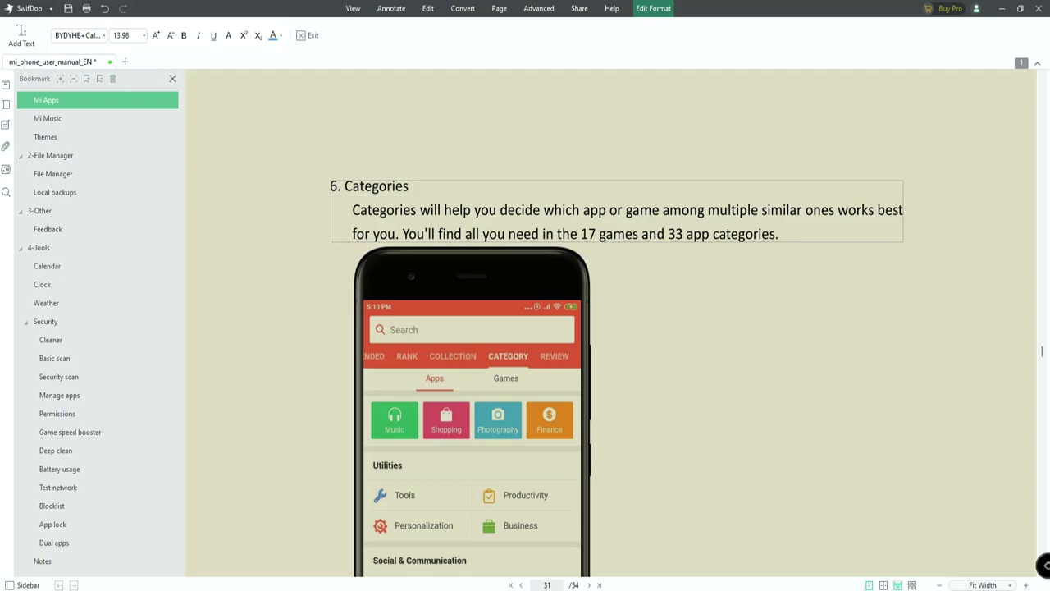
{"action": "scroll", "coordinate": [611, 329], "scroll_direction": "down", "scroll_amount": 3}
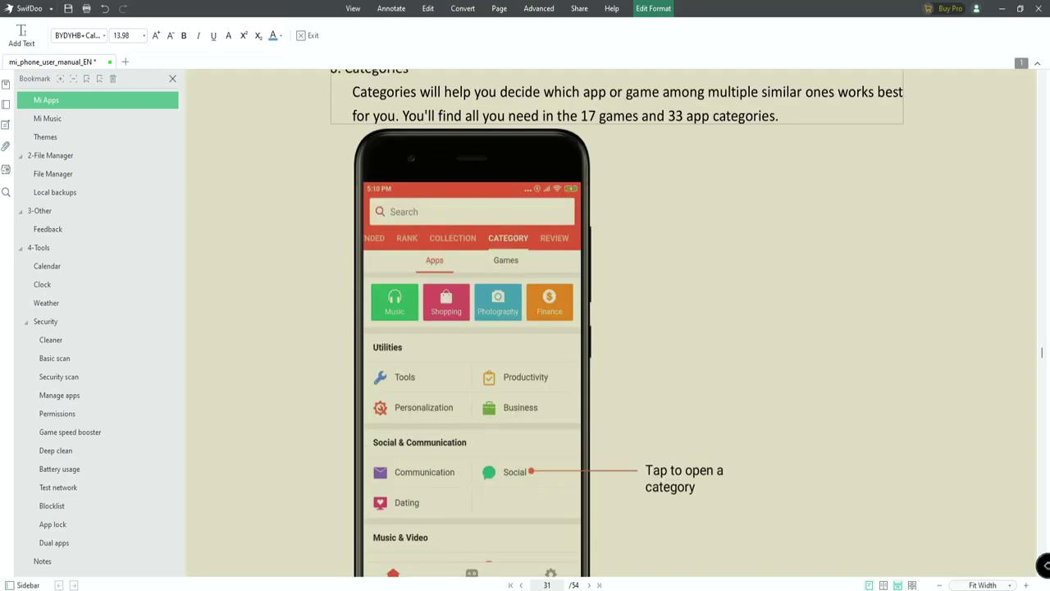
{"action": "left_click", "coordinate": [501, 408]}
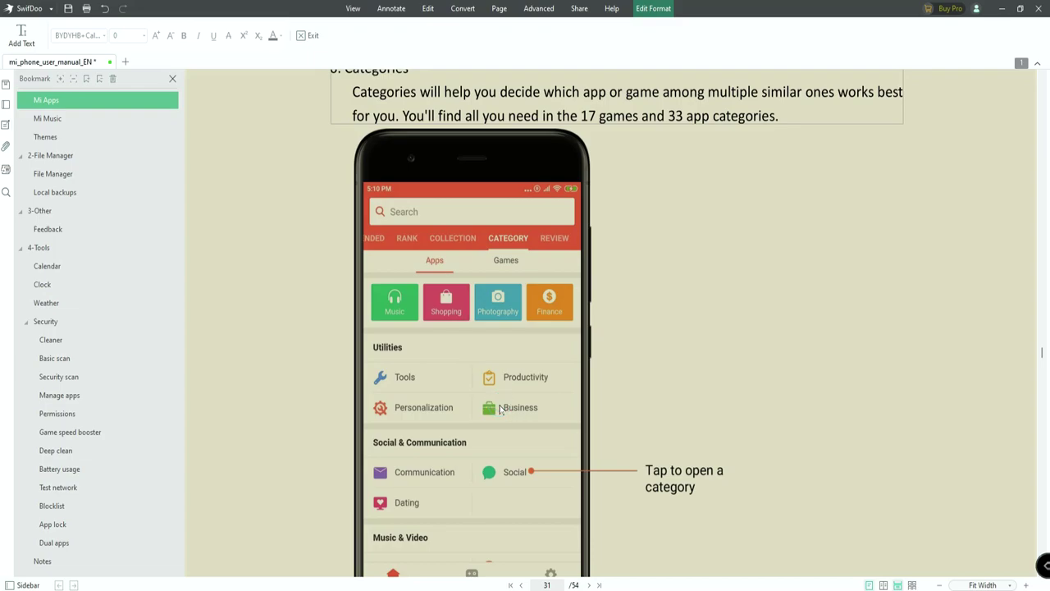
{"action": "scroll", "coordinate": [542, 387], "scroll_direction": "up", "scroll_amount": 3}
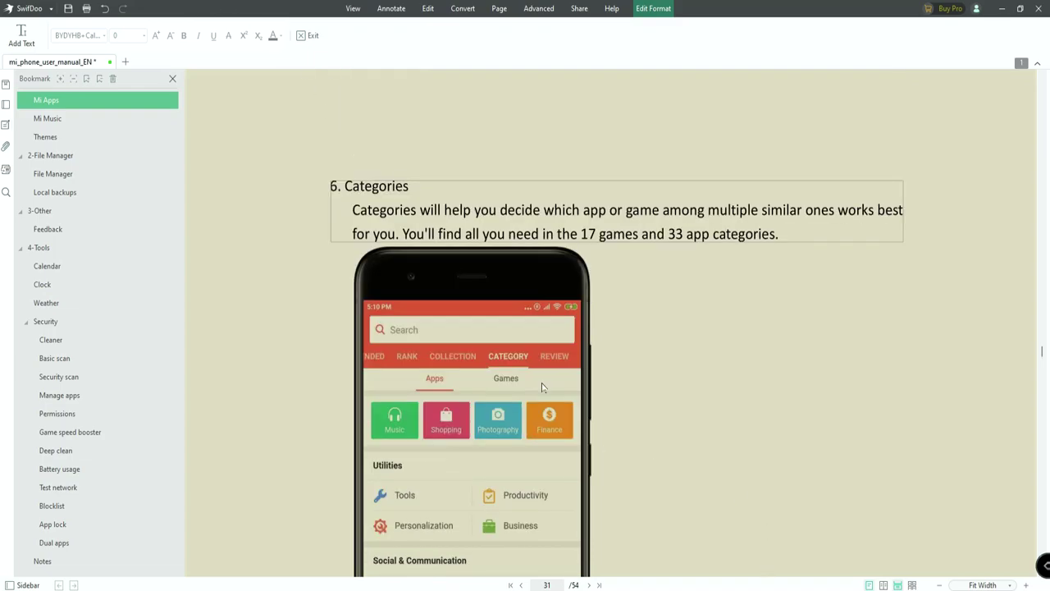
{"action": "left_click", "coordinate": [309, 38]}
{"action": "scroll", "coordinate": [596, 396], "scroll_direction": "down", "scroll_amount": 3}
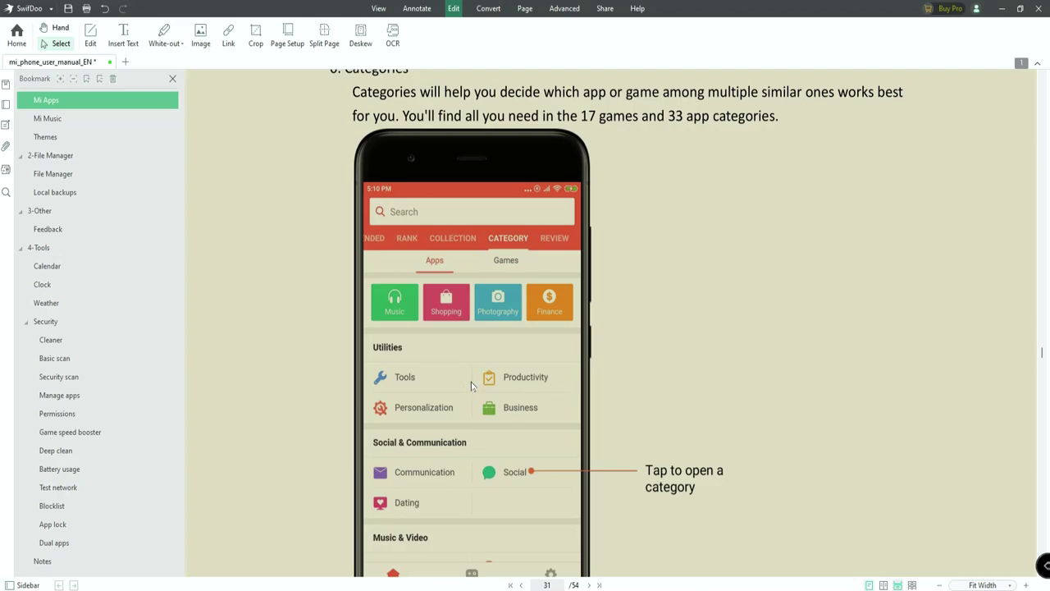
- Replace the phone screenshot under 6. Categories with the TechNtech.png logo
{"action": "left_click", "coordinate": [513, 413]}
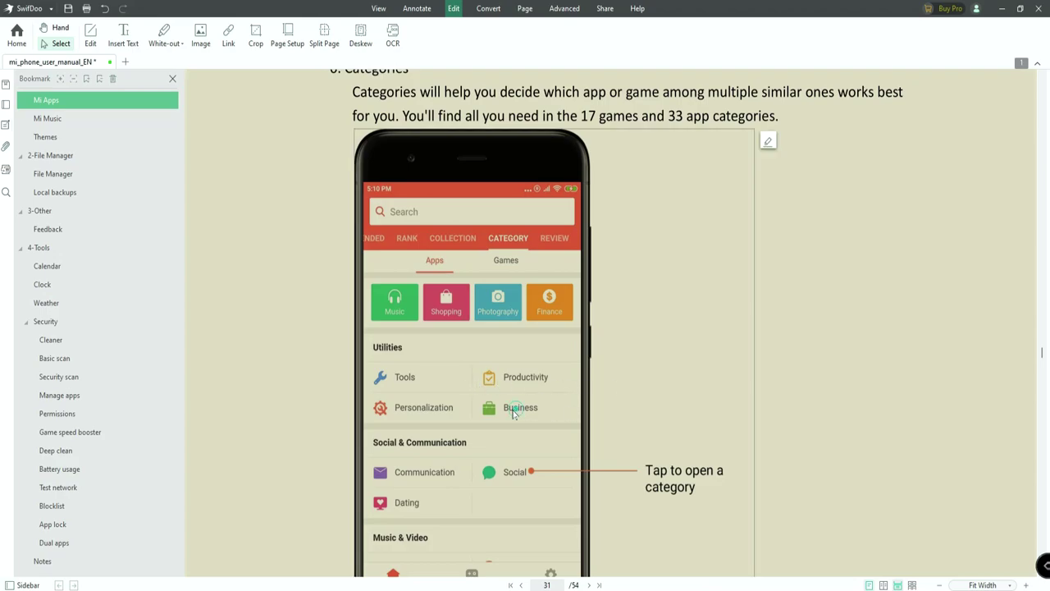
{"action": "right_click", "coordinate": [495, 338]}
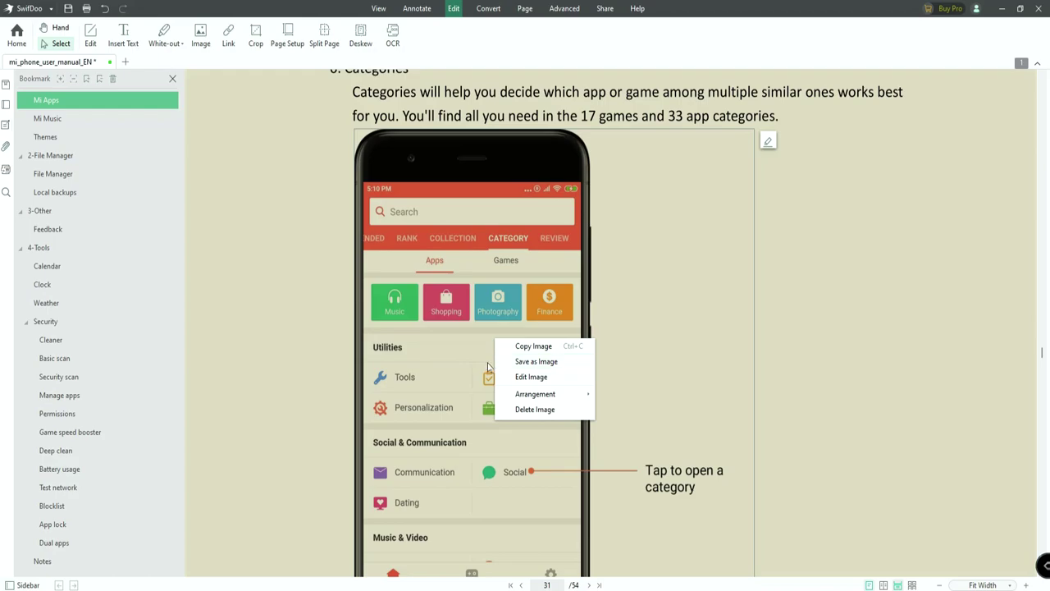
{"action": "left_click", "coordinate": [694, 332]}
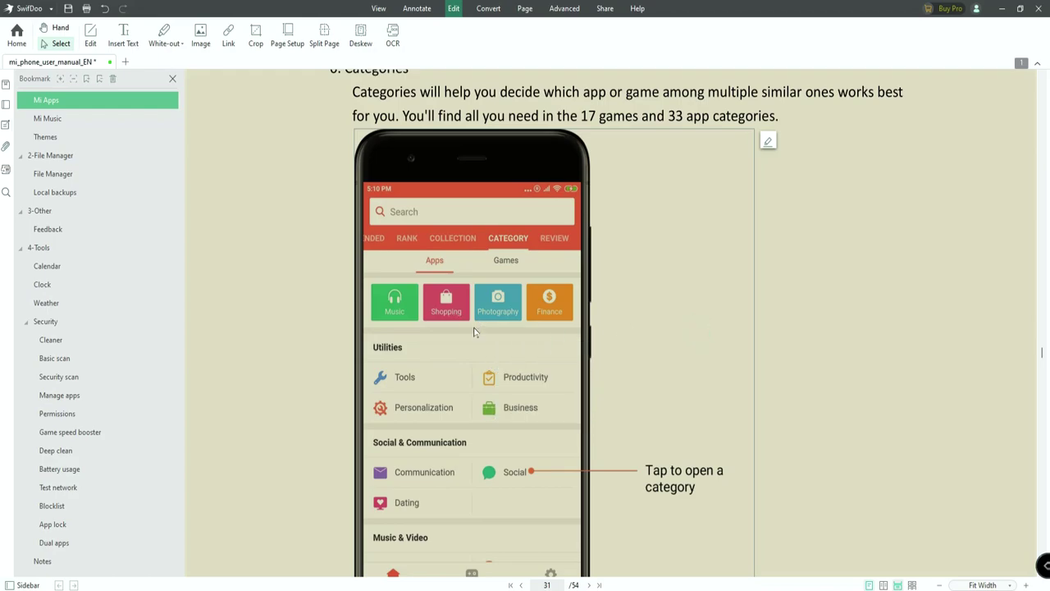
{"action": "left_click", "coordinate": [541, 324]}
{"action": "left_click", "coordinate": [769, 143]}
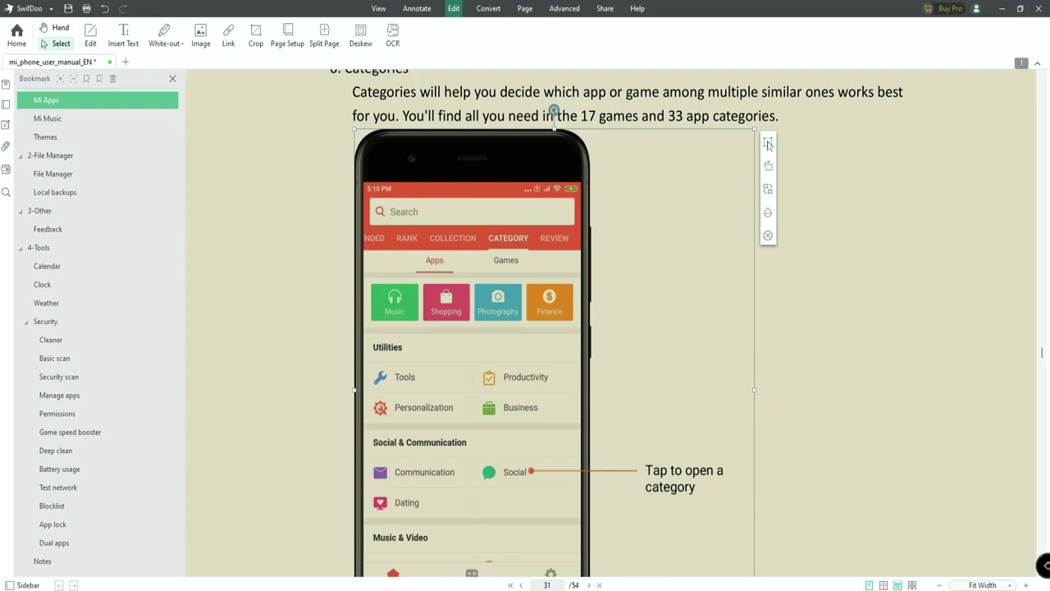
{"action": "left_click", "coordinate": [768, 194]}
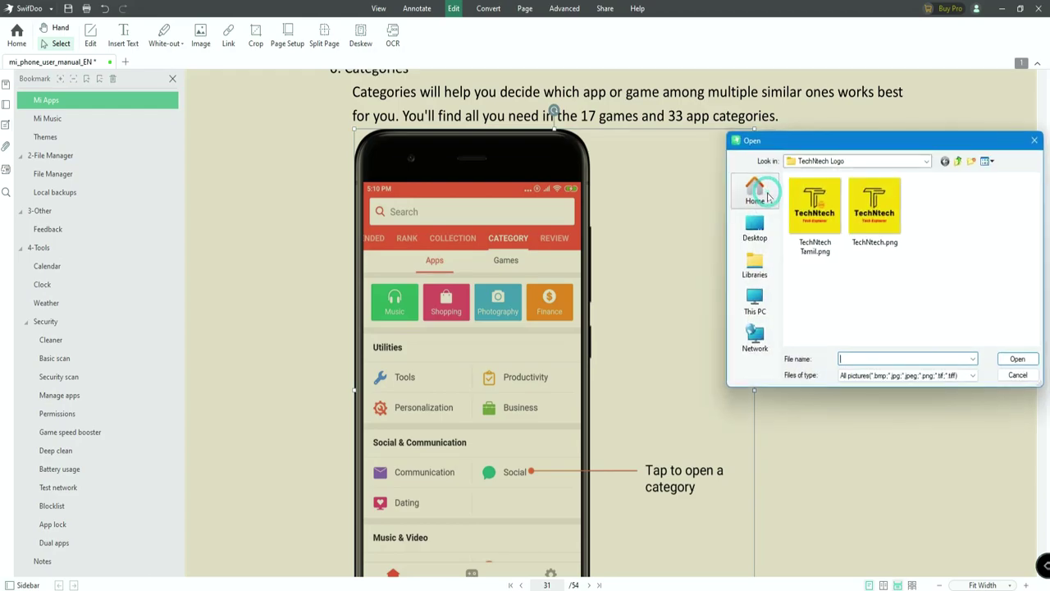
{"action": "left_click", "coordinate": [875, 207]}
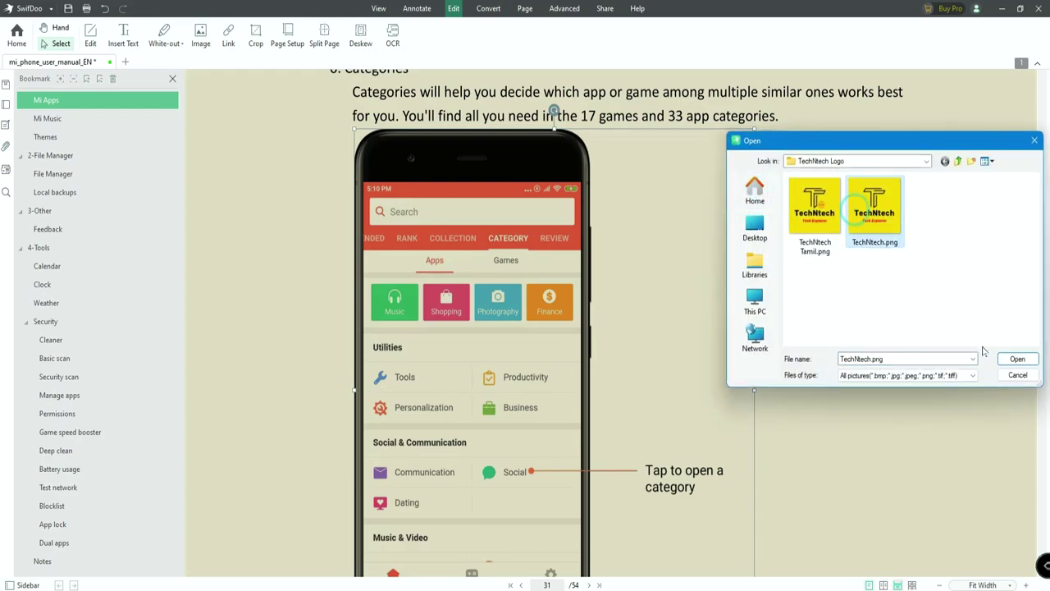
{"action": "left_click", "coordinate": [1017, 359]}
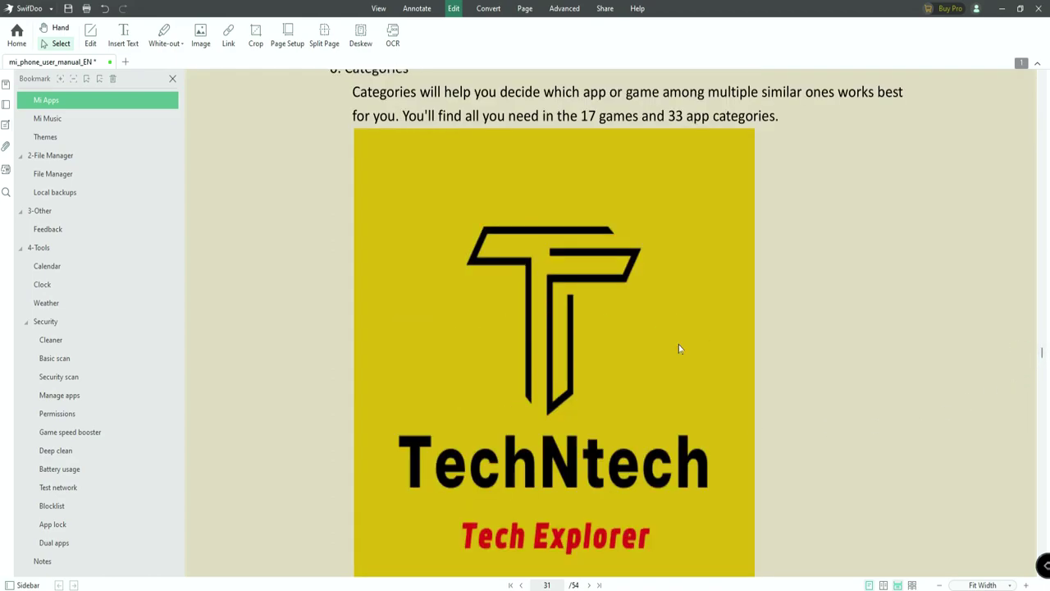
- Scroll up the page and switch on the White-out tool
{"action": "scroll", "coordinate": [678, 351], "scroll_direction": "up", "scroll_amount": 3}
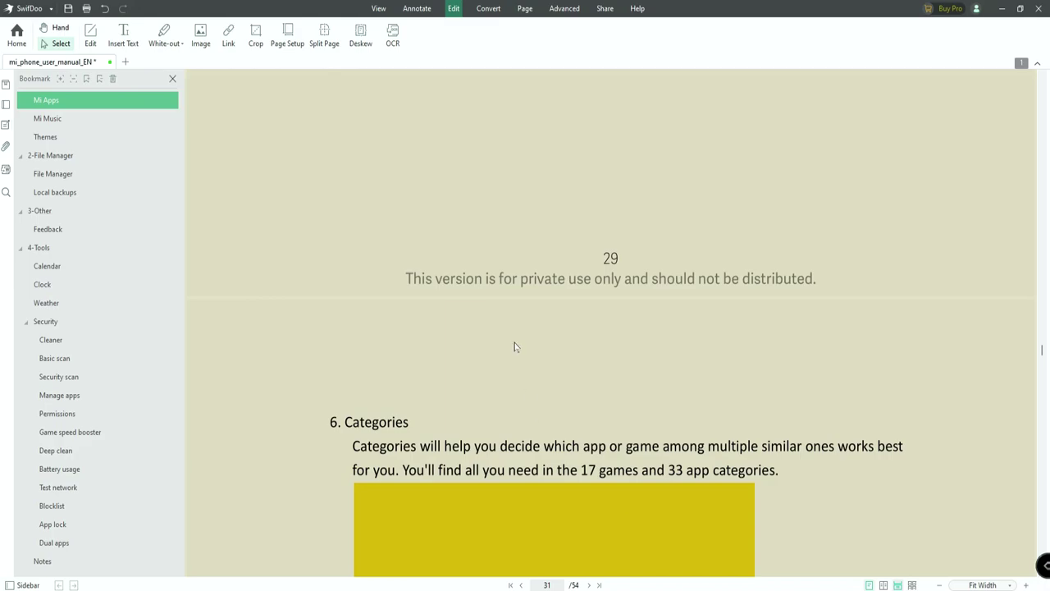
{"action": "scroll", "coordinate": [516, 347], "scroll_direction": "up", "scroll_amount": 2}
{"action": "left_click", "coordinate": [160, 37]}
{"action": "scroll", "coordinate": [511, 339], "scroll_direction": "down", "scroll_amount": 2}
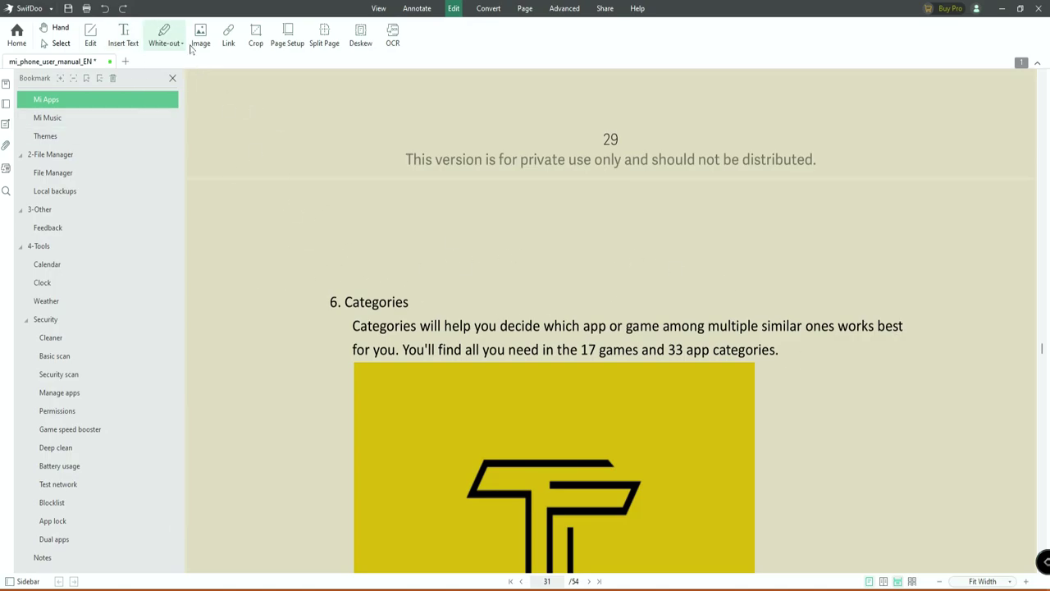
- Cover the 6. Categories heading and paragraph with a recently used white-out colour
{"action": "left_click", "coordinate": [182, 42]}
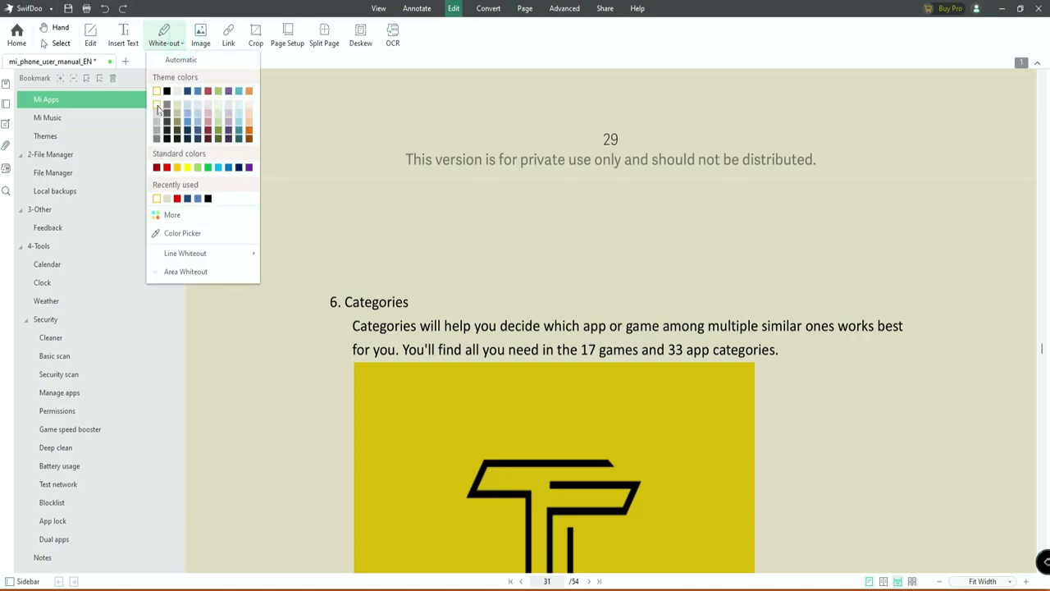
{"action": "left_click", "coordinate": [158, 200]}
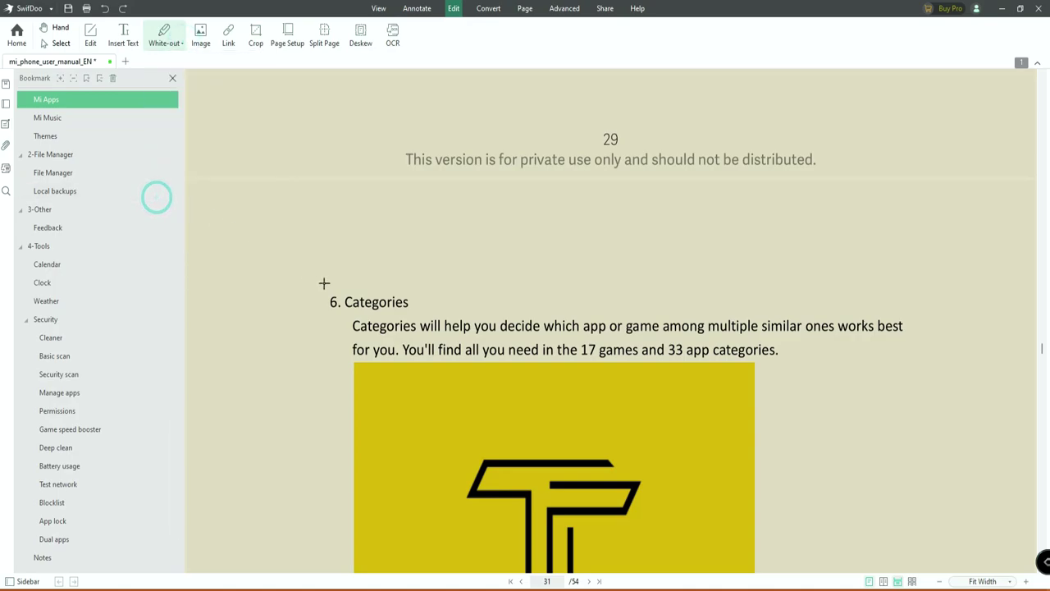
{"action": "left_click_drag", "start_coordinate": [288, 273], "coordinate": [925, 358]}
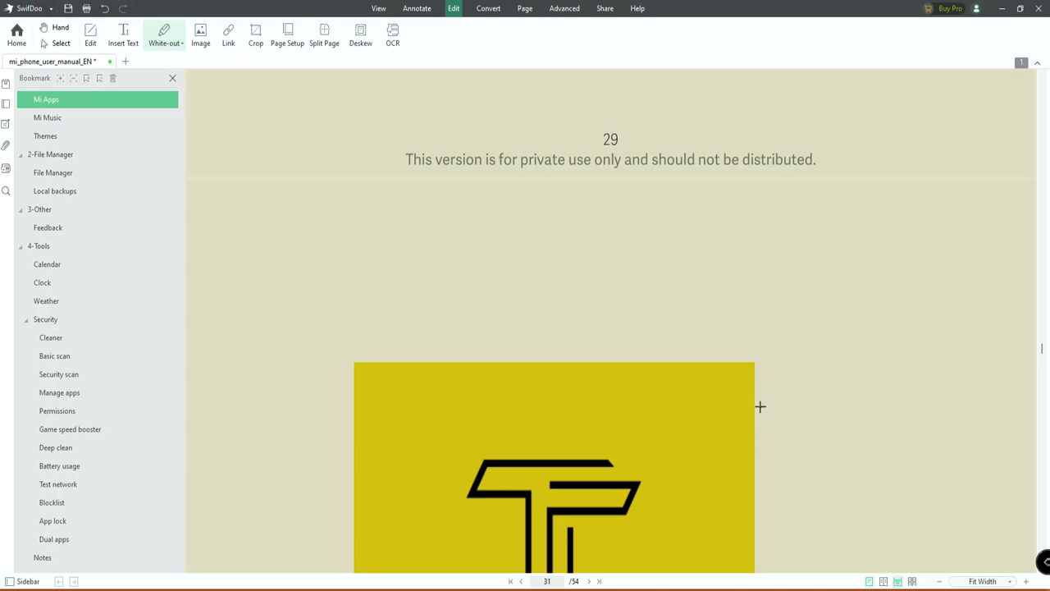
{"action": "right_click", "coordinate": [614, 331]}
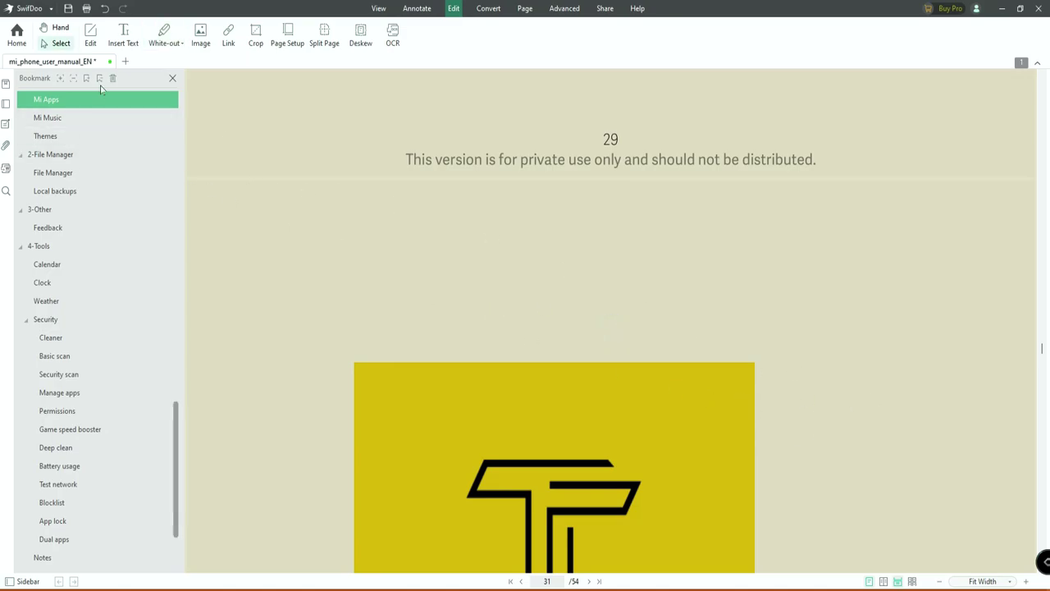
- Save the manual, confirming the irreversible white-out change
{"action": "left_click", "coordinate": [68, 8]}
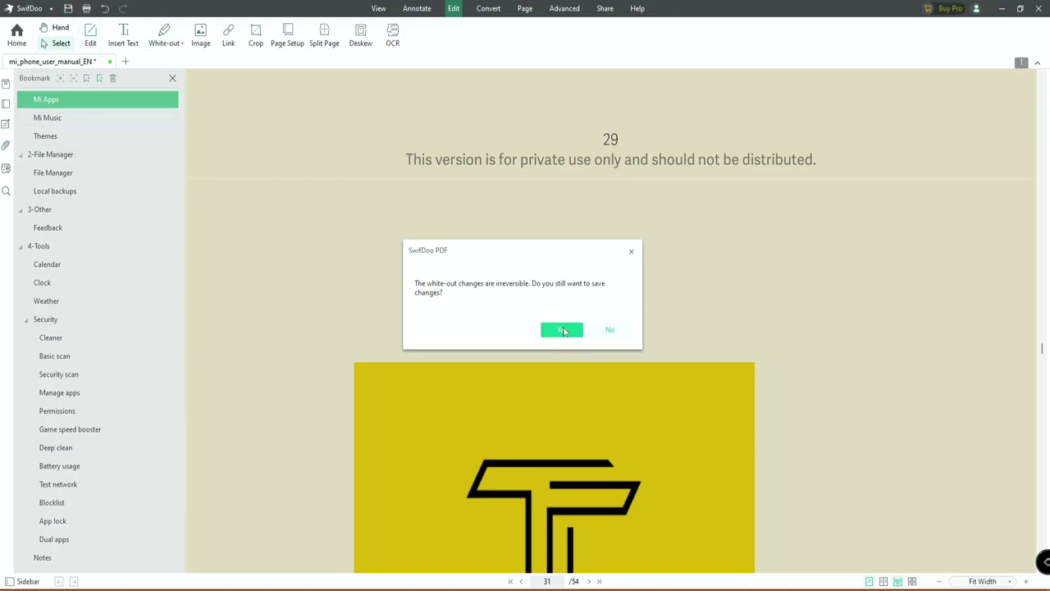
{"action": "left_click", "coordinate": [562, 329]}
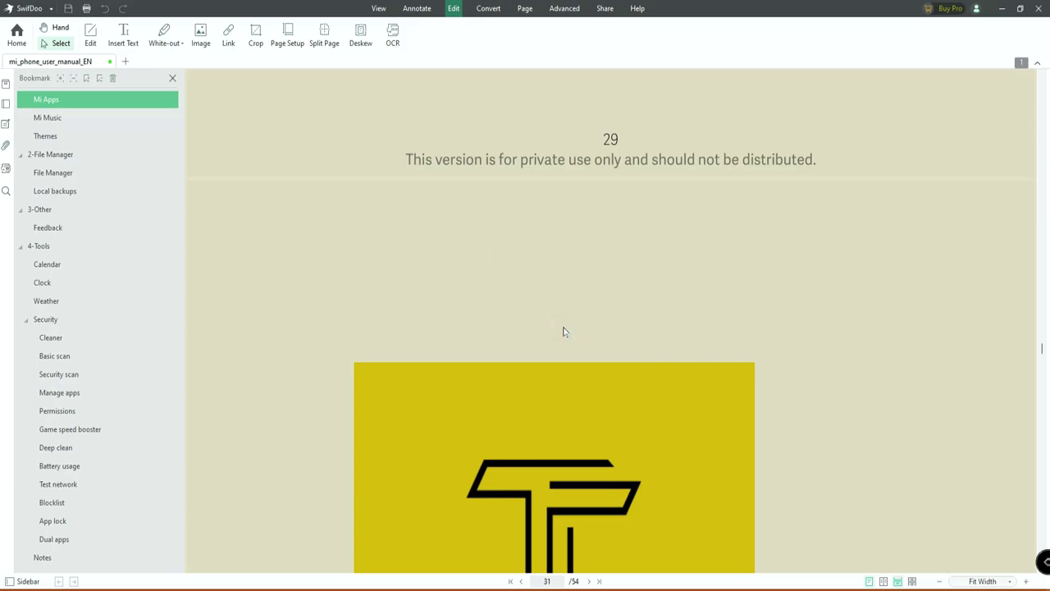
{"action": "scroll", "coordinate": [564, 331], "scroll_direction": "down", "scroll_amount": 5}
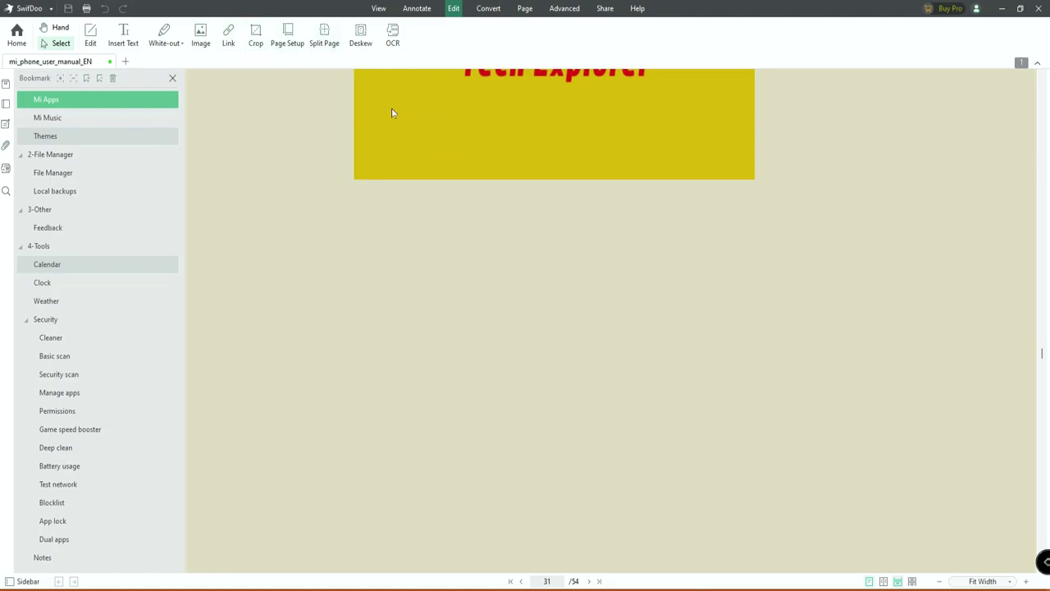
{"action": "left_click", "coordinate": [289, 41]}
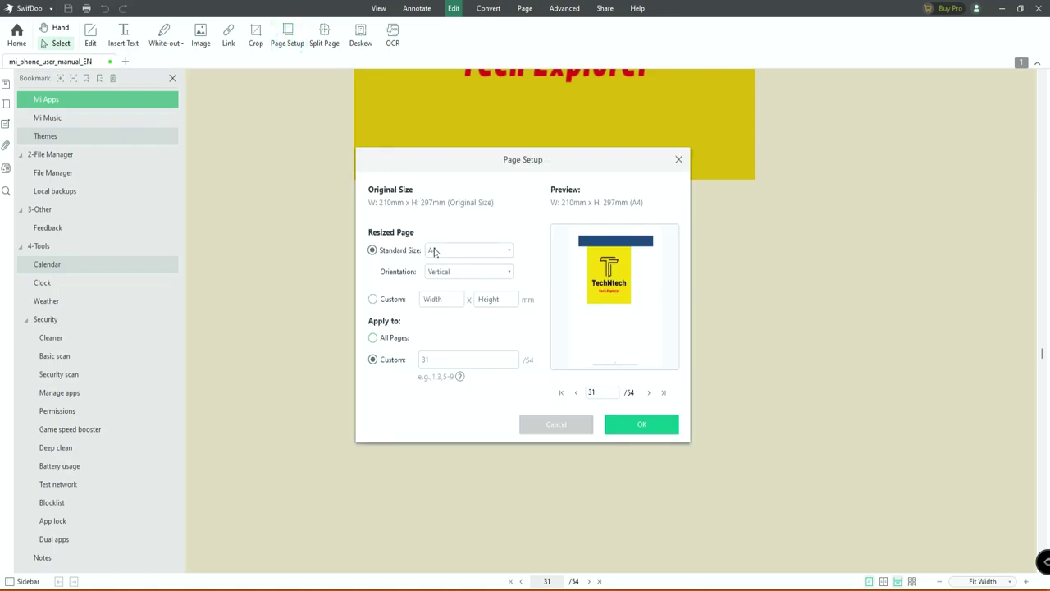
{"action": "left_click", "coordinate": [474, 251]}
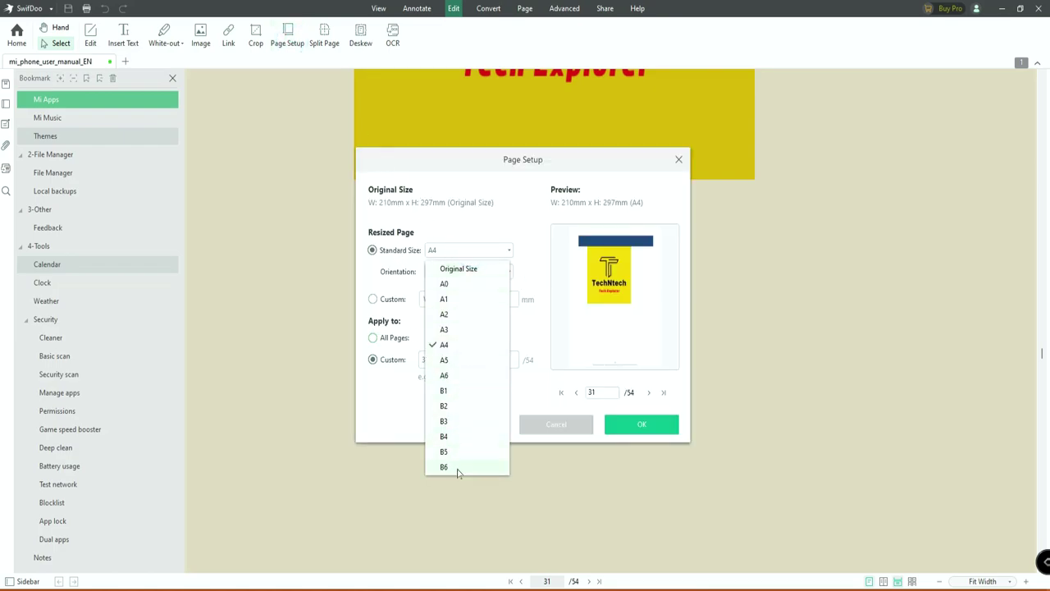
{"action": "left_click", "coordinate": [461, 246]}
{"action": "left_click", "coordinate": [432, 252]}
{"action": "left_click", "coordinate": [382, 276]}
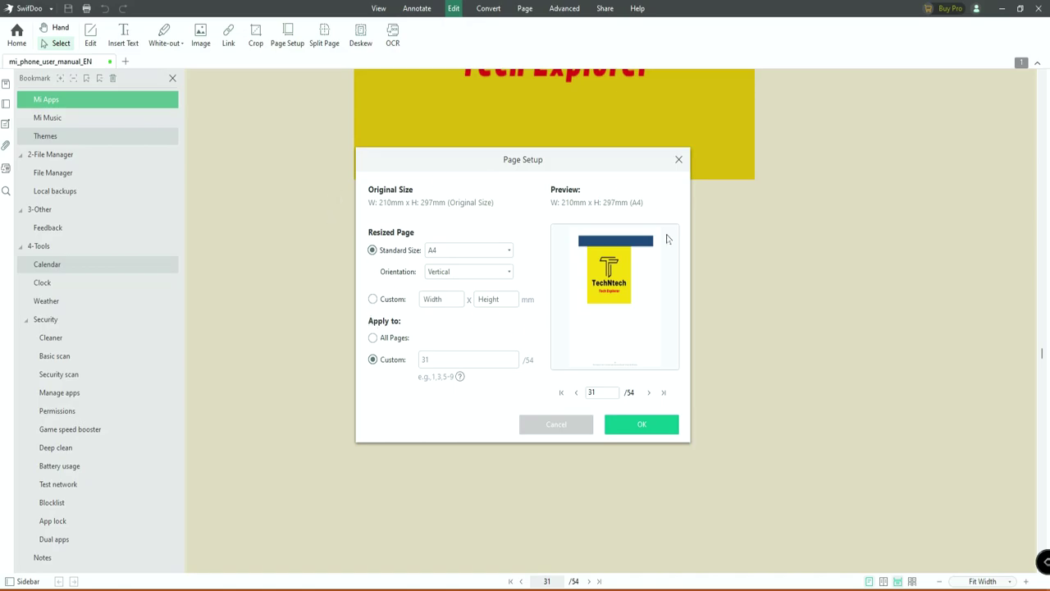
{"action": "left_click", "coordinate": [643, 425]}
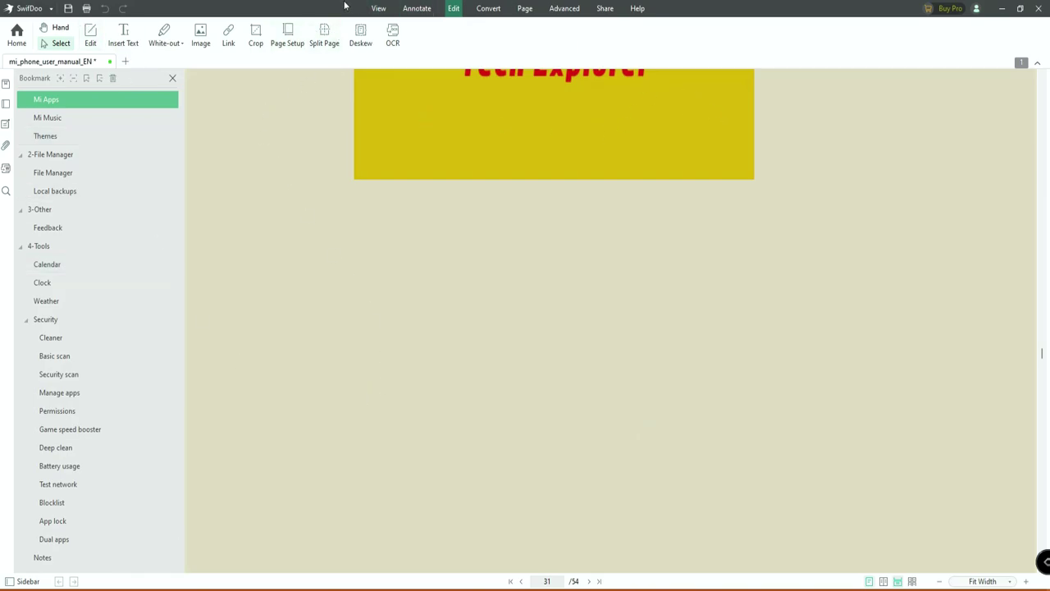
{"action": "left_click", "coordinate": [377, 7]}
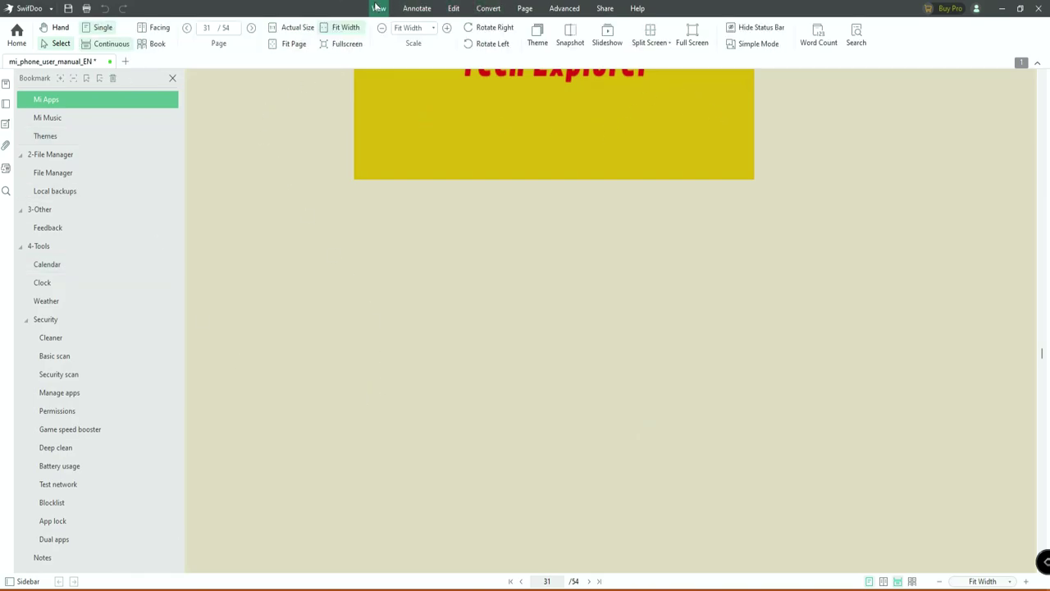
{"action": "scroll", "coordinate": [552, 293], "scroll_direction": "up", "scroll_amount": 10}
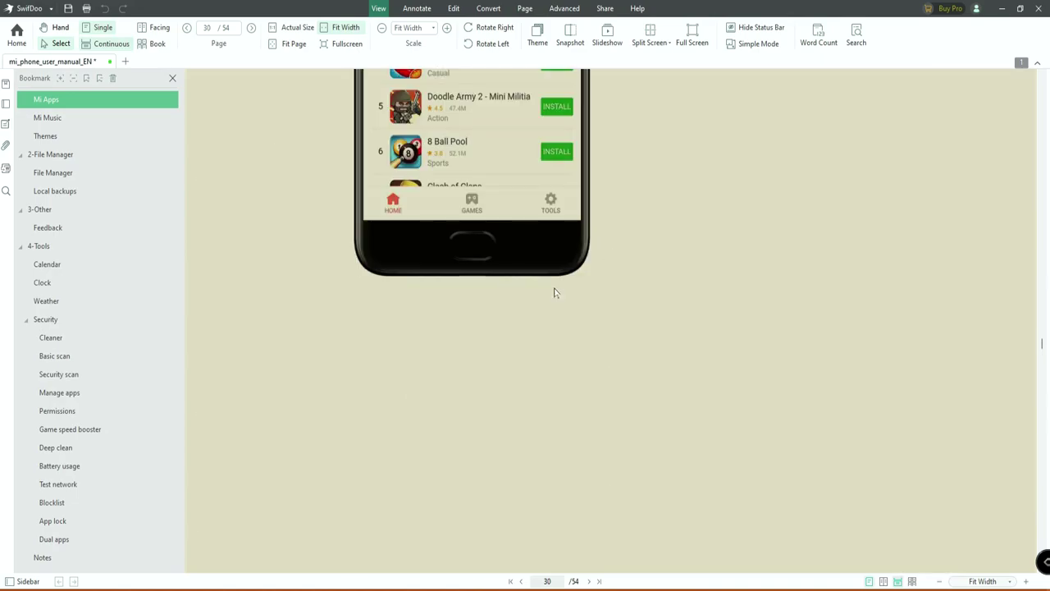
{"action": "scroll", "coordinate": [555, 293], "scroll_direction": "up", "scroll_amount": 5}
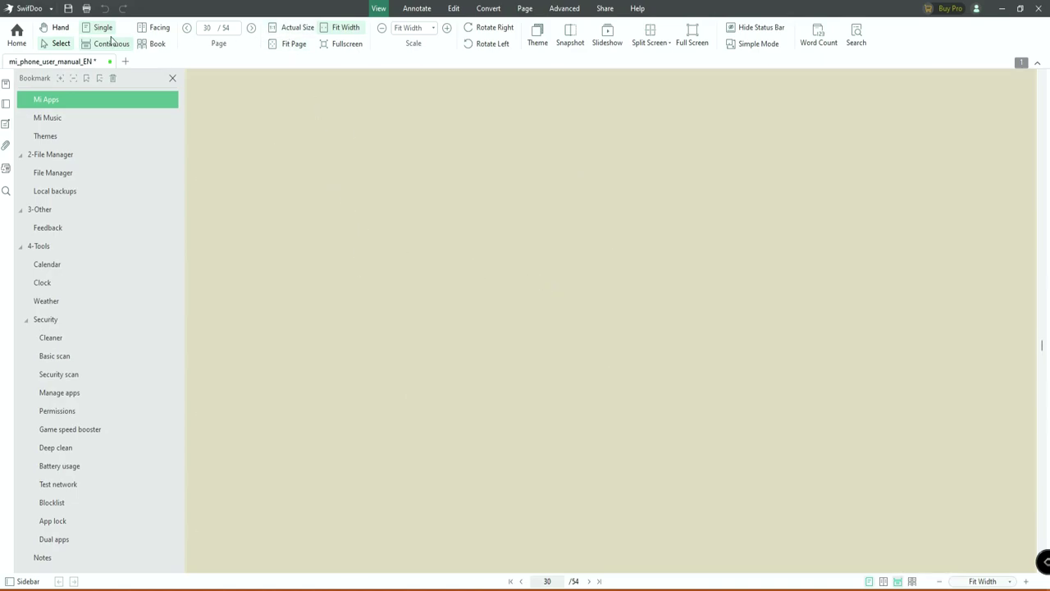
{"action": "left_click", "coordinate": [46, 31]}
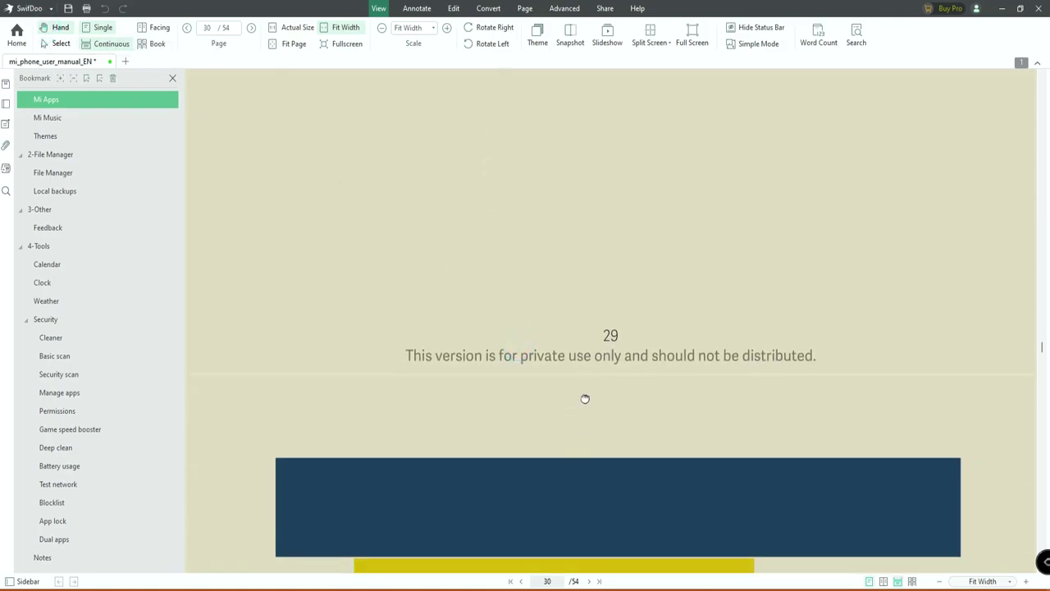
{"action": "scroll", "coordinate": [566, 246], "scroll_direction": "down", "scroll_amount": 10}
{"action": "scroll", "coordinate": [572, 450], "scroll_direction": "up", "scroll_amount": 6}
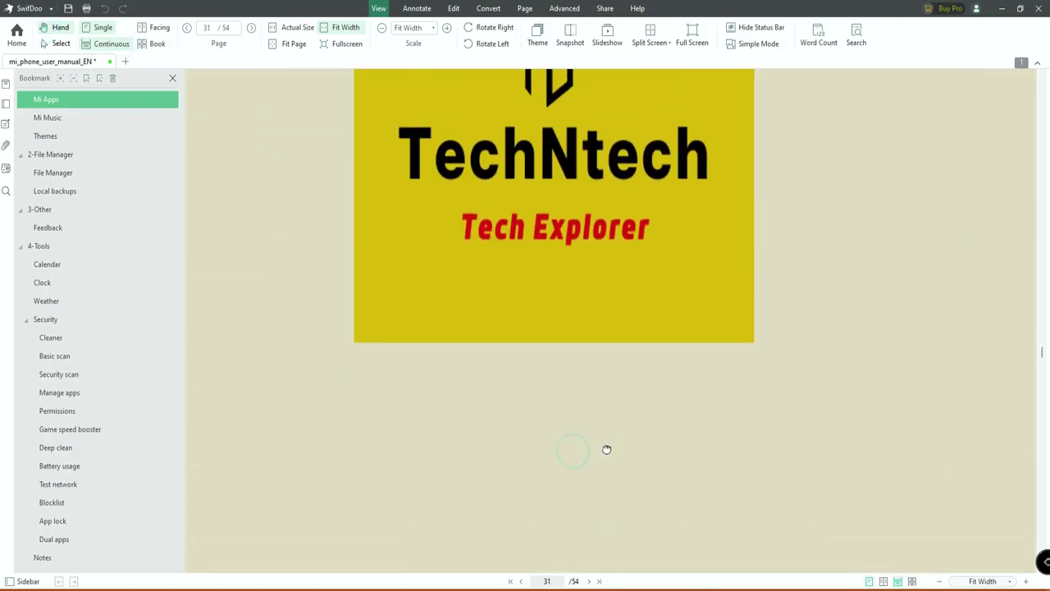
{"action": "scroll", "coordinate": [601, 353], "scroll_direction": "up", "scroll_amount": 2}
{"action": "left_click", "coordinate": [61, 43]}
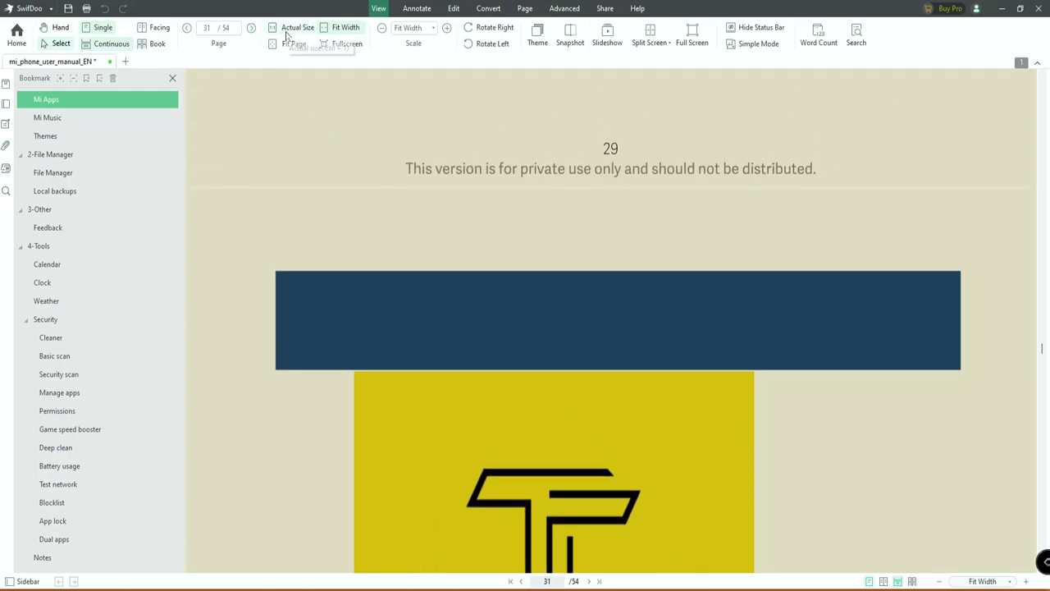
{"action": "left_click", "coordinate": [297, 29]}
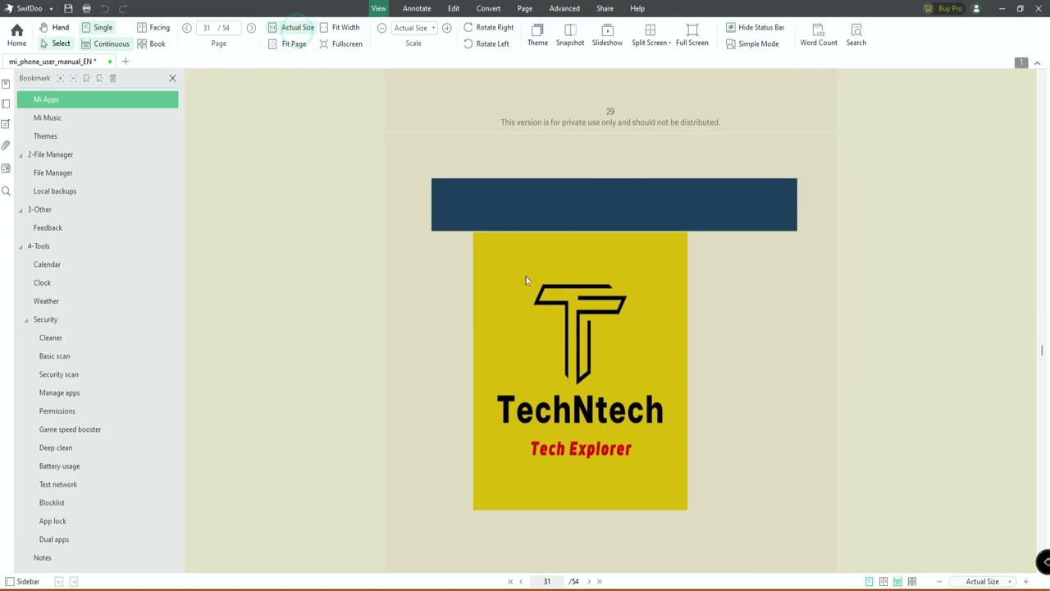
{"action": "scroll", "coordinate": [528, 277], "scroll_direction": "down", "scroll_amount": 6}
{"action": "scroll", "coordinate": [532, 271], "scroll_direction": "up", "scroll_amount": 6}
{"action": "scroll", "coordinate": [532, 271], "scroll_direction": "up", "scroll_amount": 3}
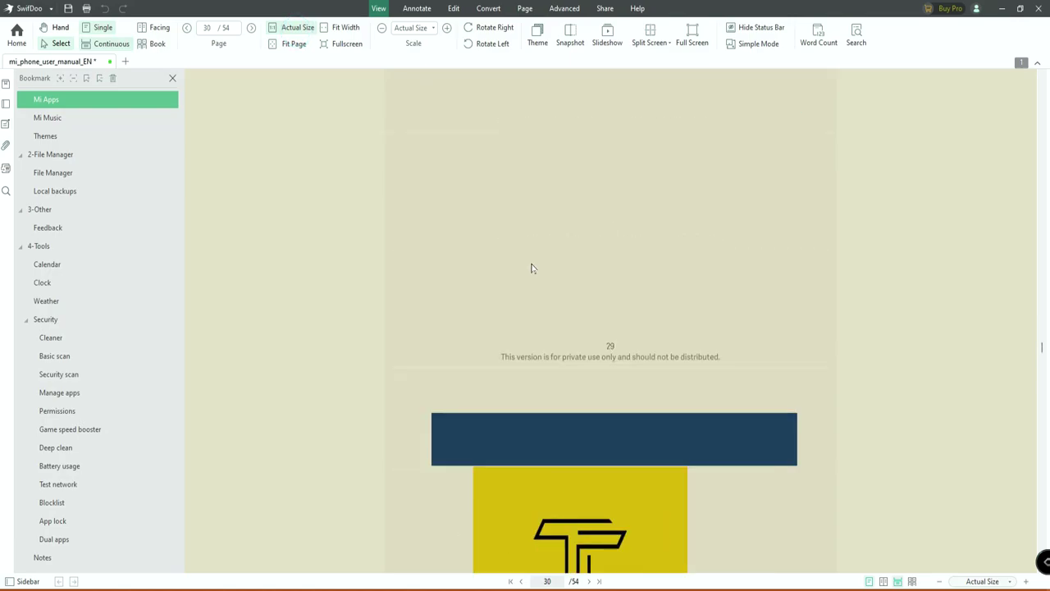
{"action": "left_click", "coordinate": [293, 43]}
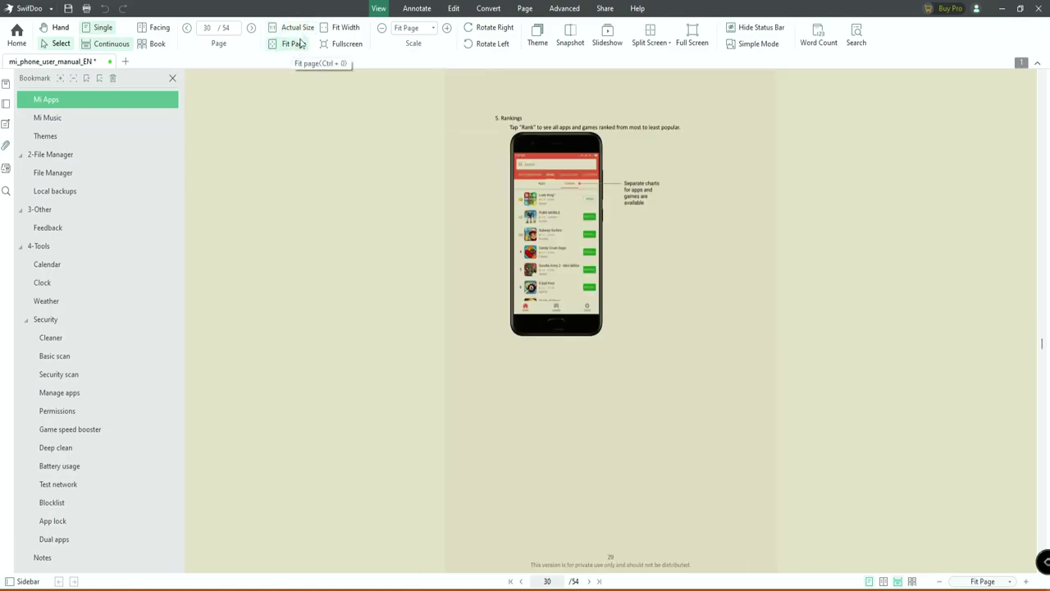
{"action": "left_click", "coordinate": [349, 46]}
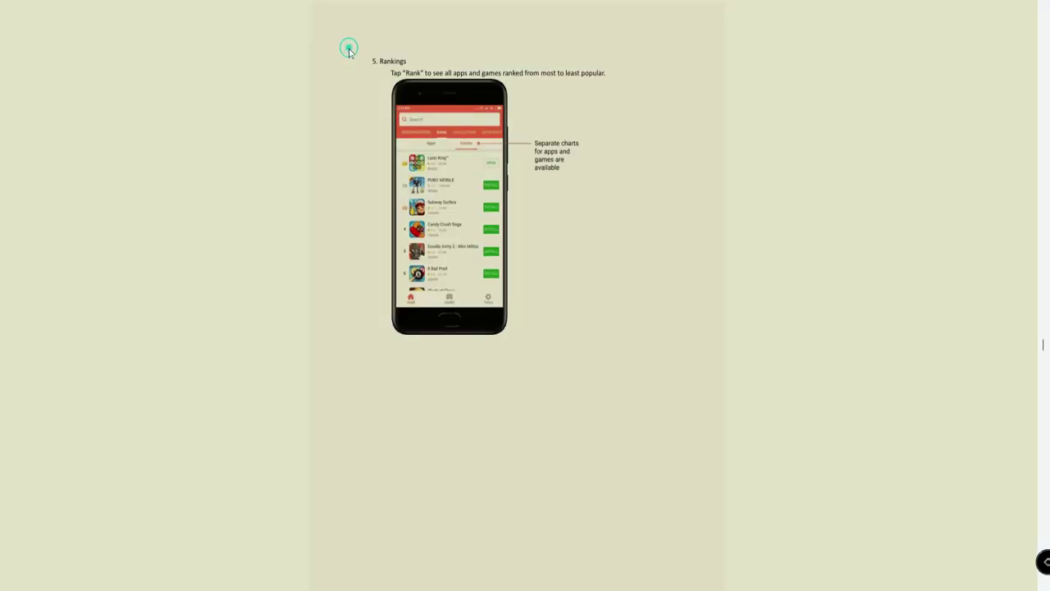
{"action": "key", "text": "Escape"}
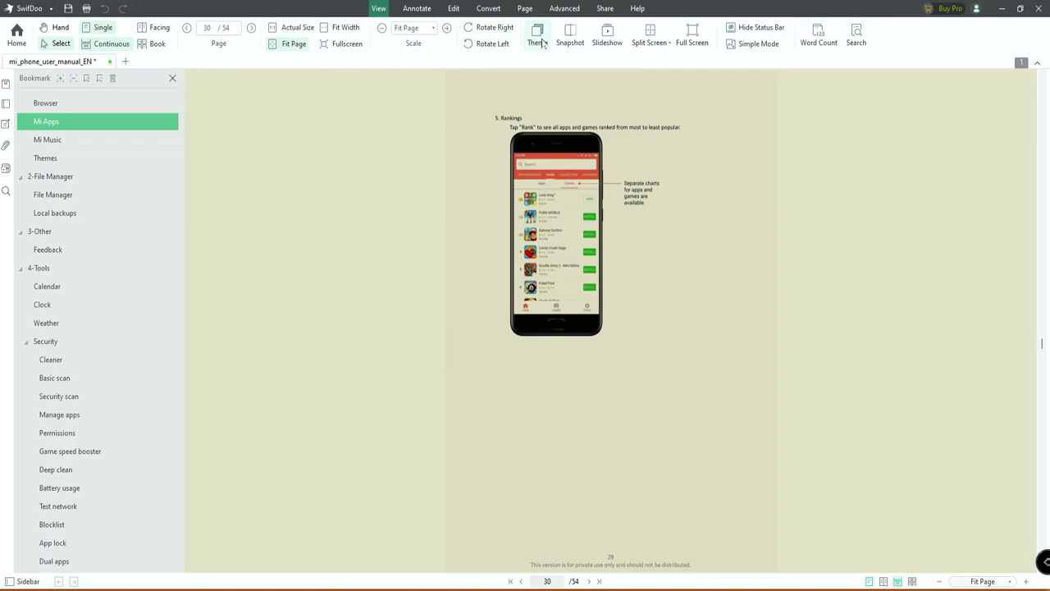
{"action": "left_click", "coordinate": [542, 42]}
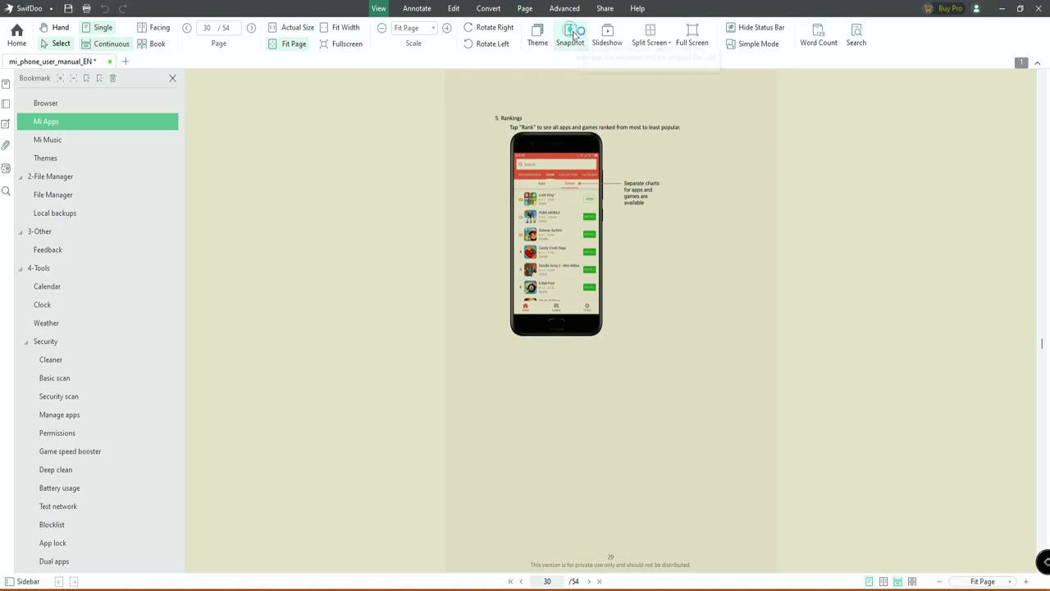
- Copy a snapshot of the Rankings section, then create the blank document NewFile1 with Ctrl+N
{"action": "left_click", "coordinate": [570, 33]}
{"action": "left_click_drag", "start_coordinate": [474, 95], "coordinate": [733, 366]}
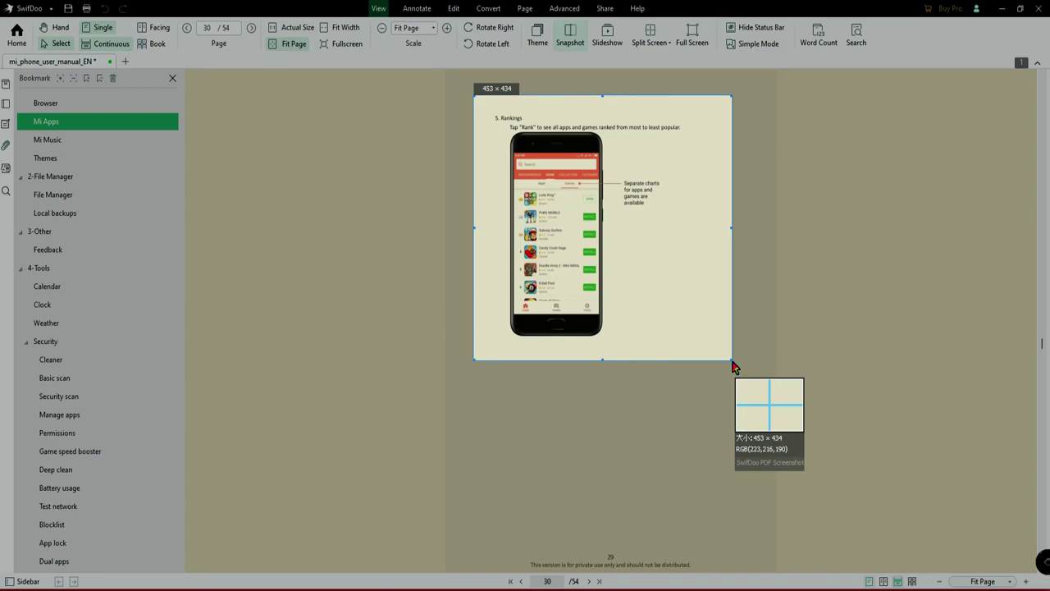
{"action": "left_click_drag", "start_coordinate": [734, 366], "coordinate": [734, 366]}
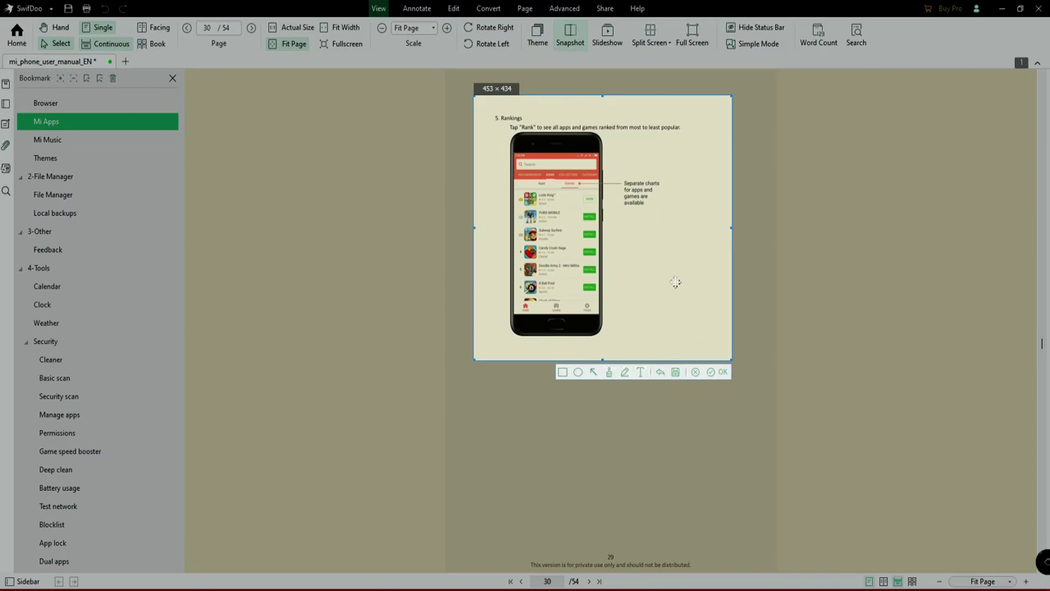
{"action": "left_click", "coordinate": [719, 373]}
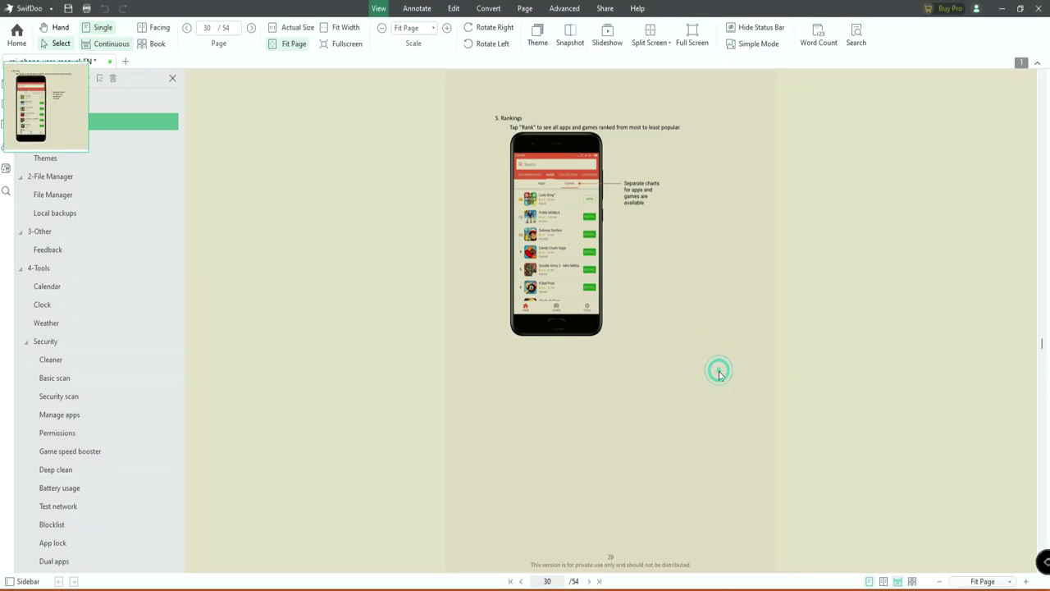
{"action": "mouse_move", "coordinate": [34, 115]}
{"action": "key", "text": "ctrl+n"}
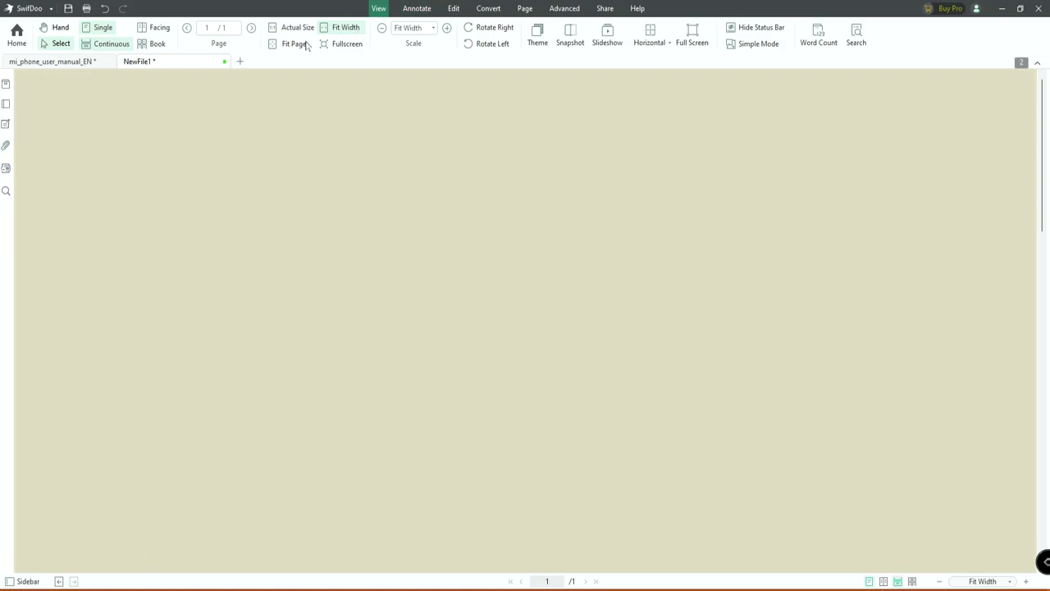
- Add a Typewriter text line of 'hhhhhhhhhhhhhhh' near the top of the page
{"action": "left_click", "coordinate": [416, 7]}
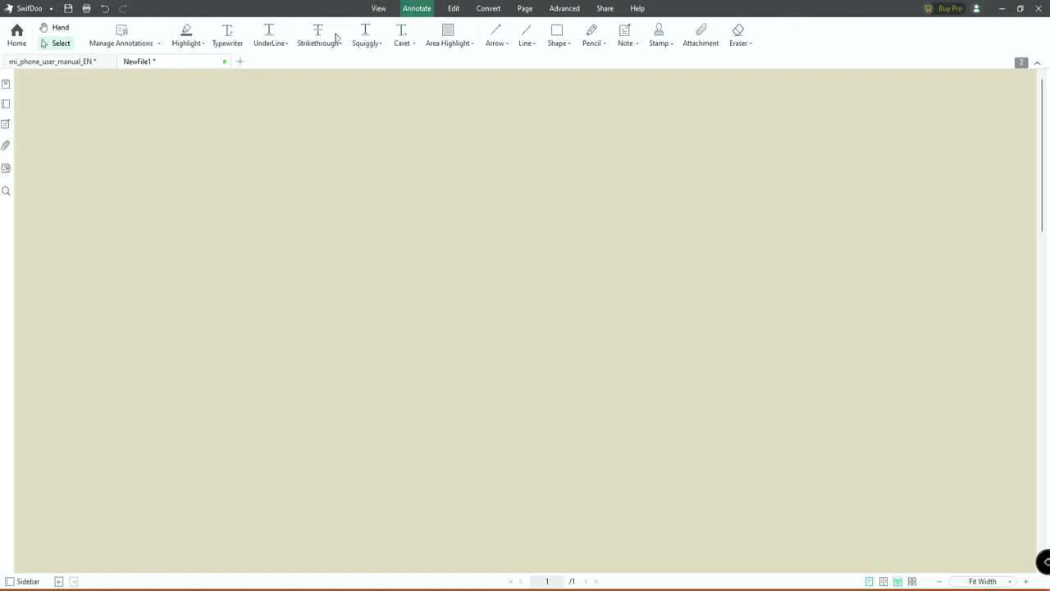
{"action": "left_click", "coordinate": [227, 36]}
{"action": "left_click", "coordinate": [371, 156]}
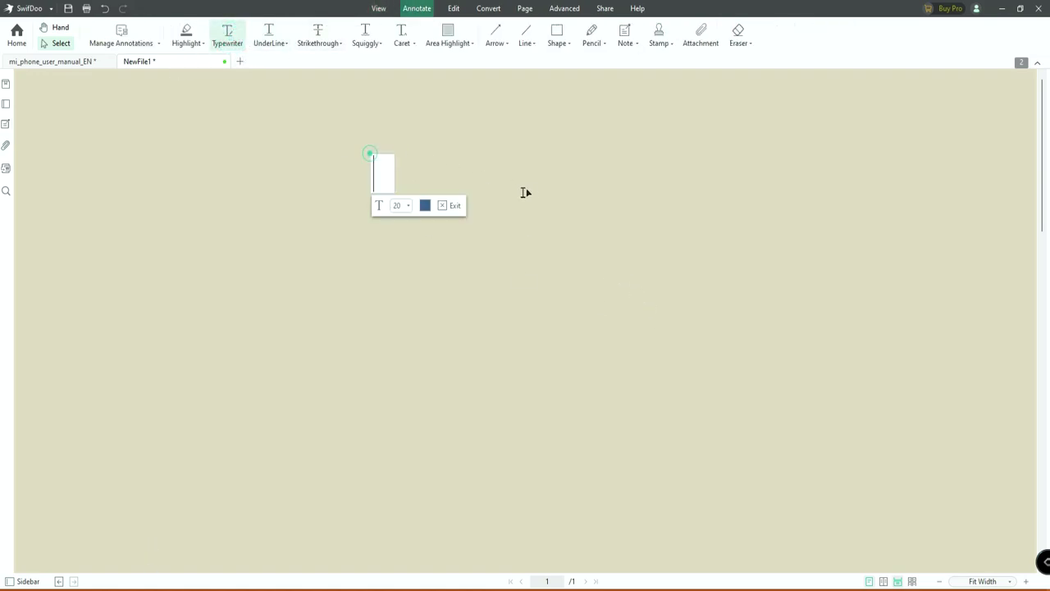
{"action": "type", "text": "hhhhhhhhhhhhhhh"}
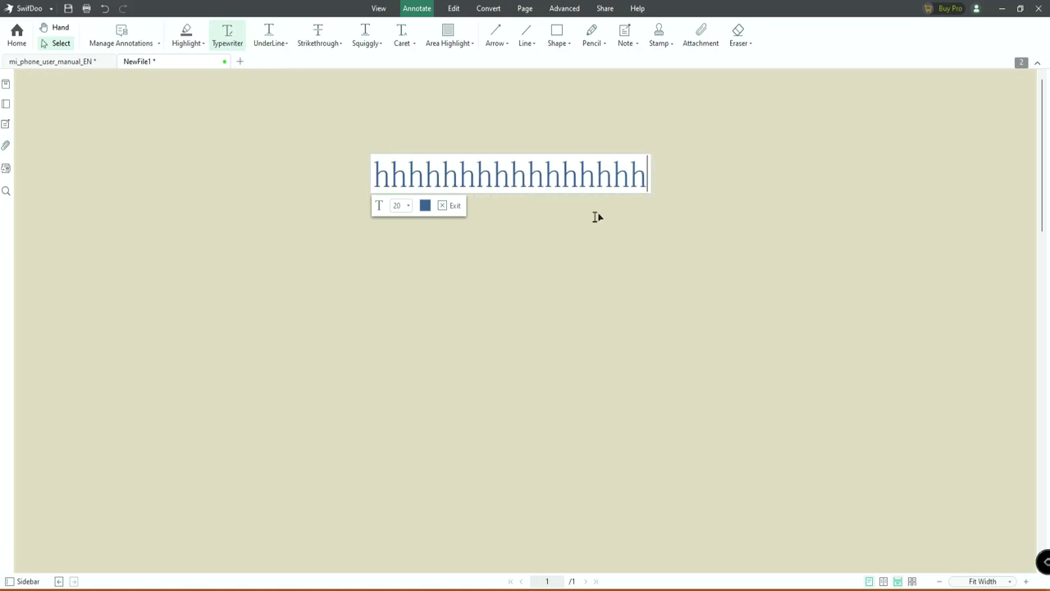
{"action": "left_click", "coordinate": [252, 55]}
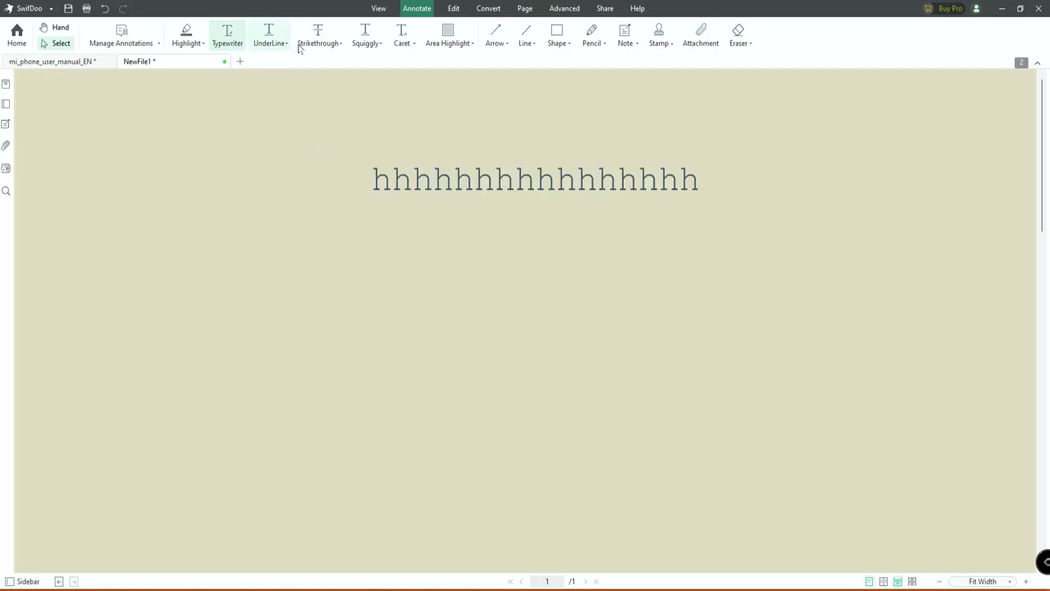
- Draw a red arrow and a red rectangle below the text
{"action": "left_click", "coordinate": [495, 41]}
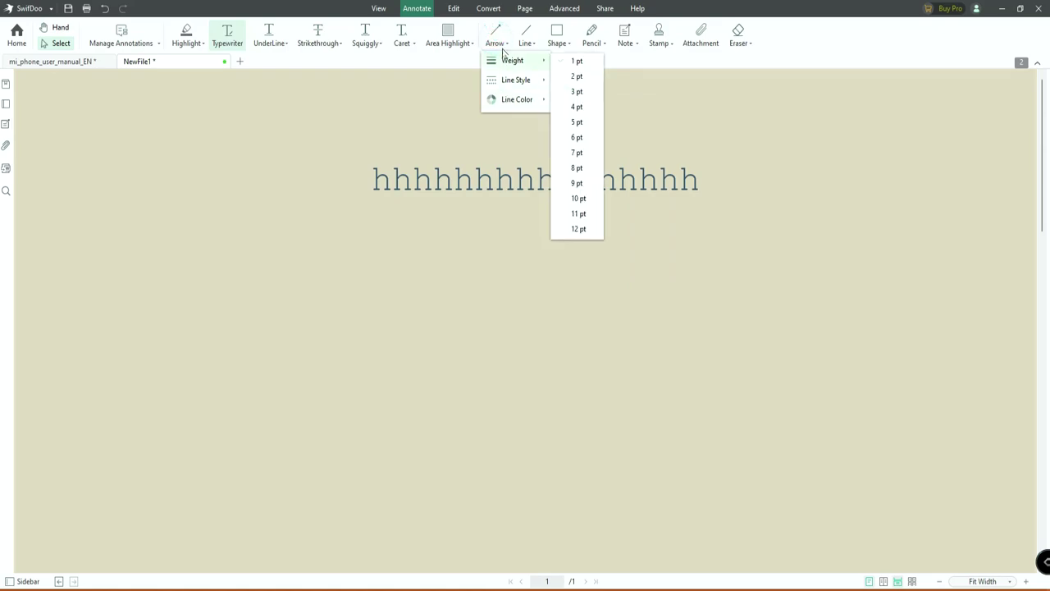
{"action": "left_click", "coordinate": [429, 374]}
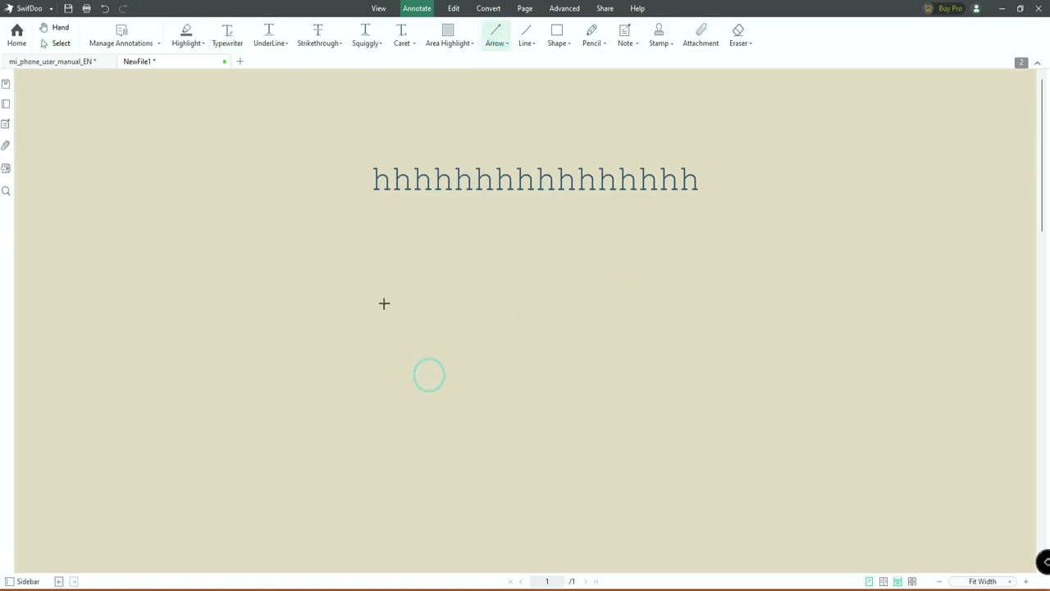
{"action": "left_click_drag", "start_coordinate": [382, 303], "coordinate": [664, 244]}
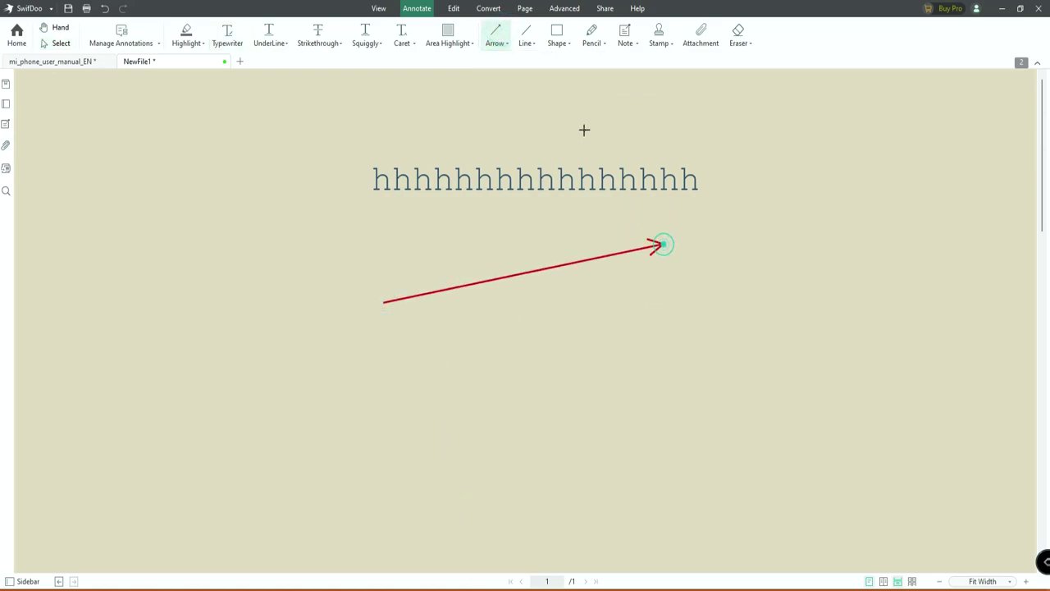
{"action": "left_click", "coordinate": [568, 41]}
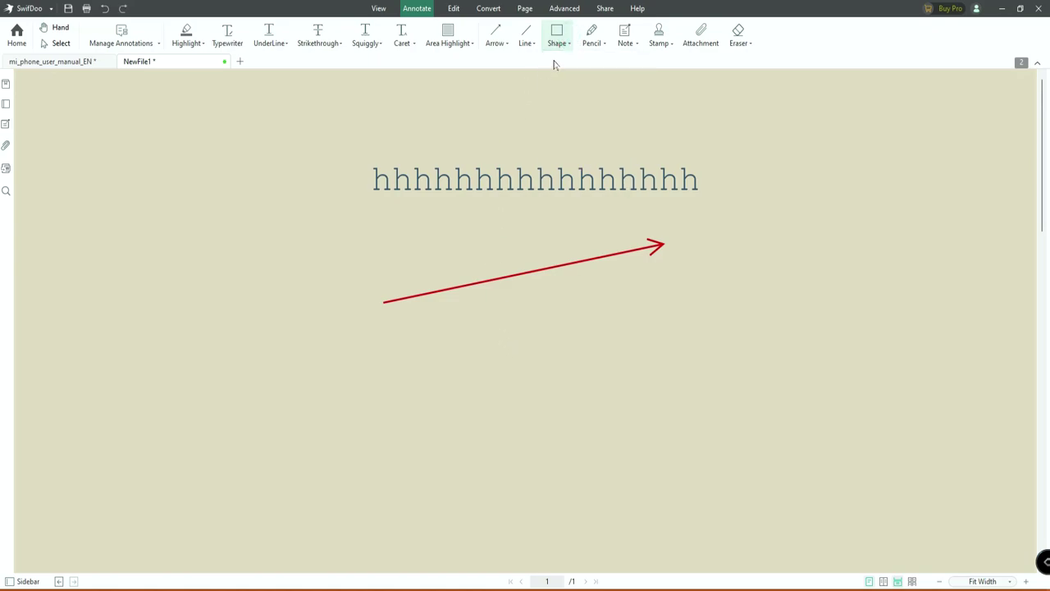
{"action": "mouse_move", "coordinate": [388, 359]}
{"action": "left_mouse_down"}
{"action": "mouse_move", "coordinate": [710, 461]}
{"action": "mouse_move", "coordinate": [695, 483]}
{"action": "left_mouse_up"}
- Erase most of the typed h line with the Eraser
{"action": "left_click", "coordinate": [568, 43]}
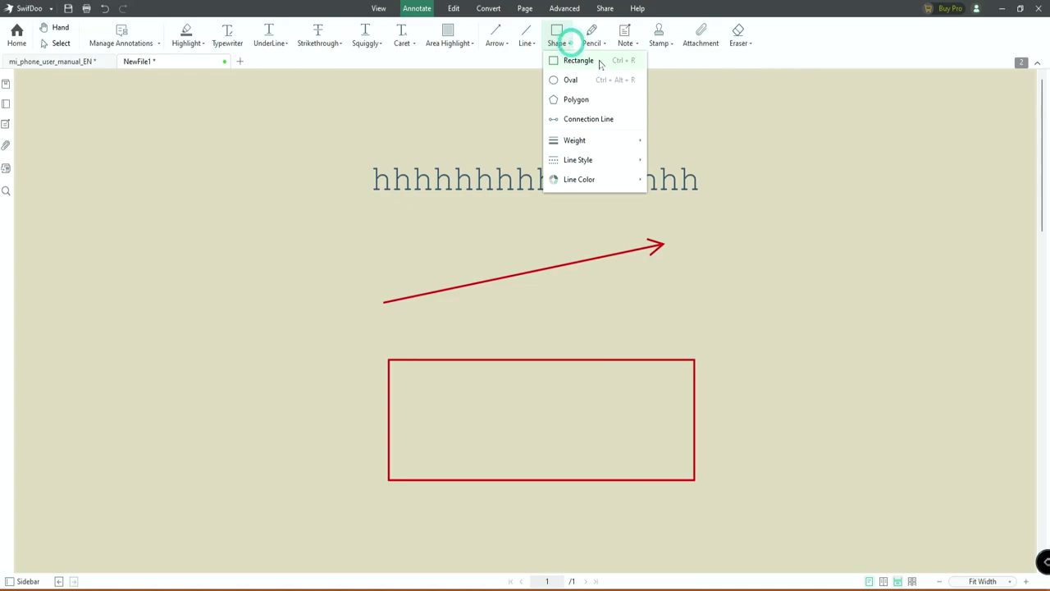
{"action": "left_click", "coordinate": [695, 117]}
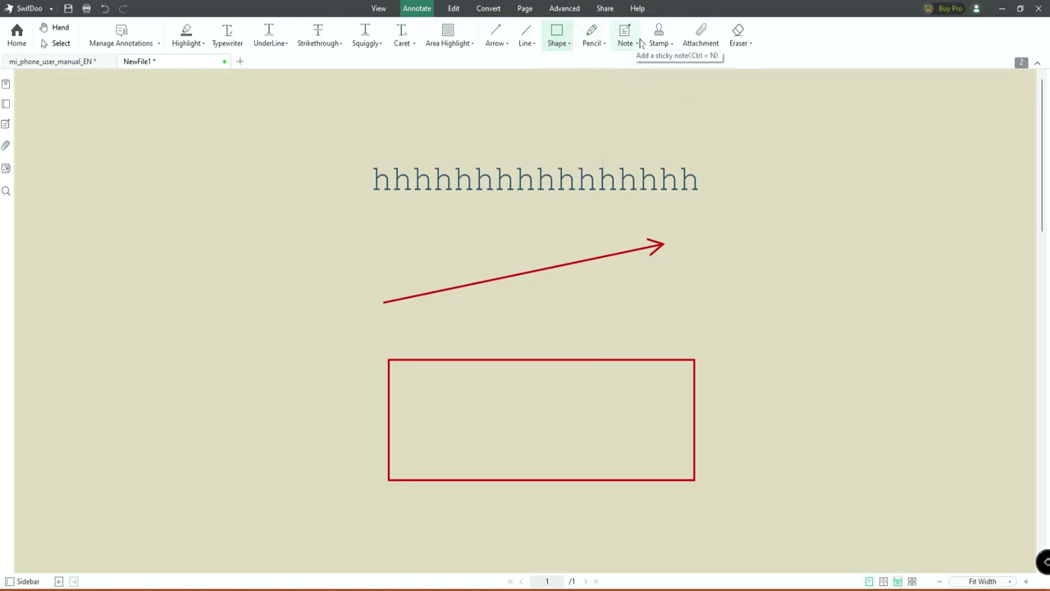
{"action": "left_click", "coordinate": [738, 36]}
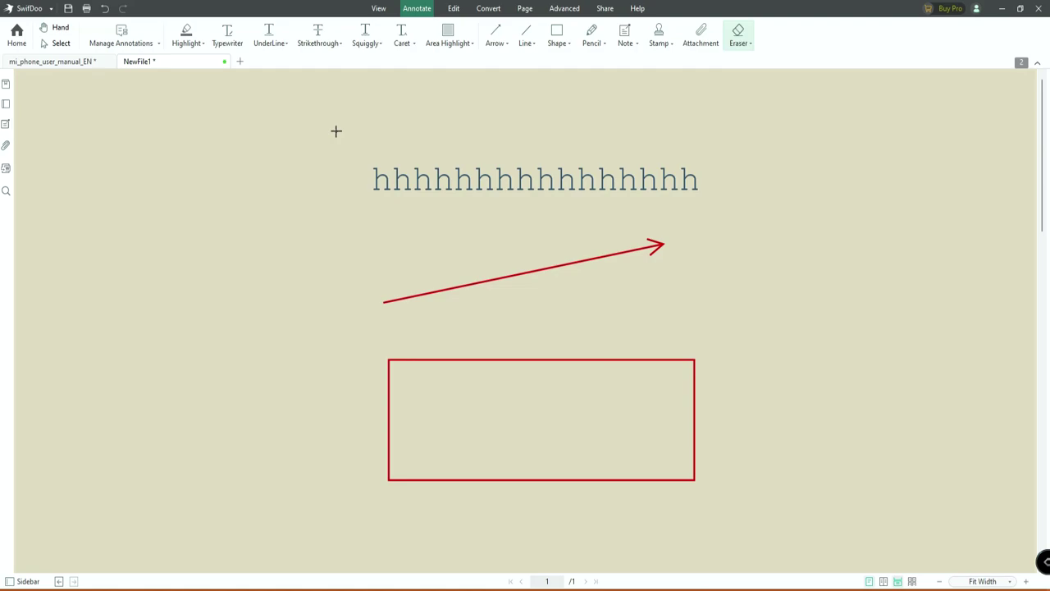
{"action": "mouse_move", "coordinate": [335, 131]}
{"action": "left_mouse_down"}
{"action": "mouse_move", "coordinate": [508, 191]}
{"action": "mouse_move", "coordinate": [708, 171]}
{"action": "mouse_move", "coordinate": [575, 167]}
{"action": "mouse_move", "coordinate": [438, 199]}
{"action": "mouse_move", "coordinate": [522, 187]}
{"action": "left_mouse_up"}
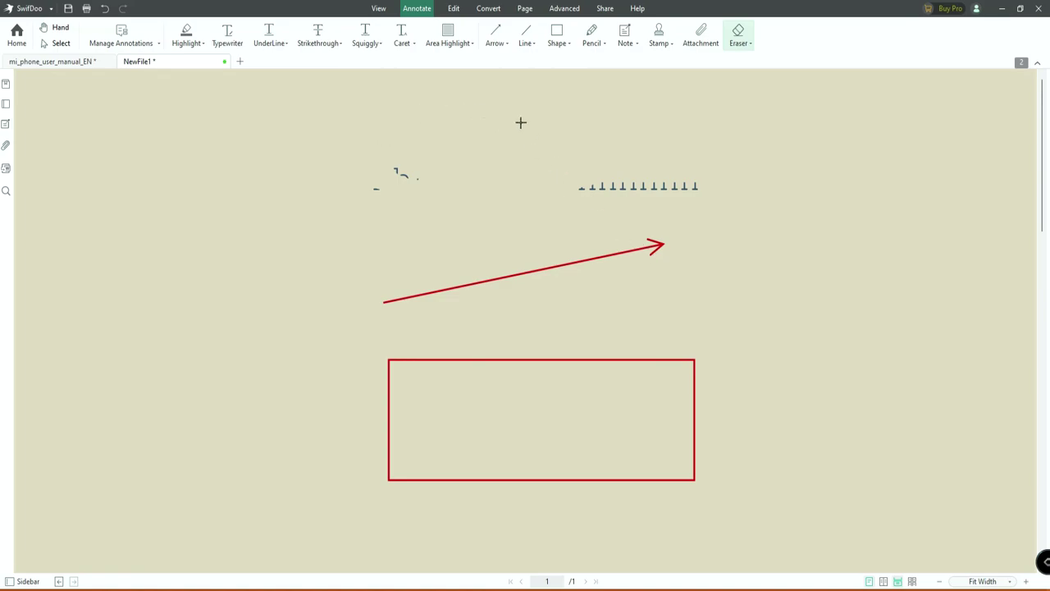
- Return to the mi_phone_user_manual_EN document and show its Convert ribbon tools
{"action": "left_click", "coordinate": [453, 8]}
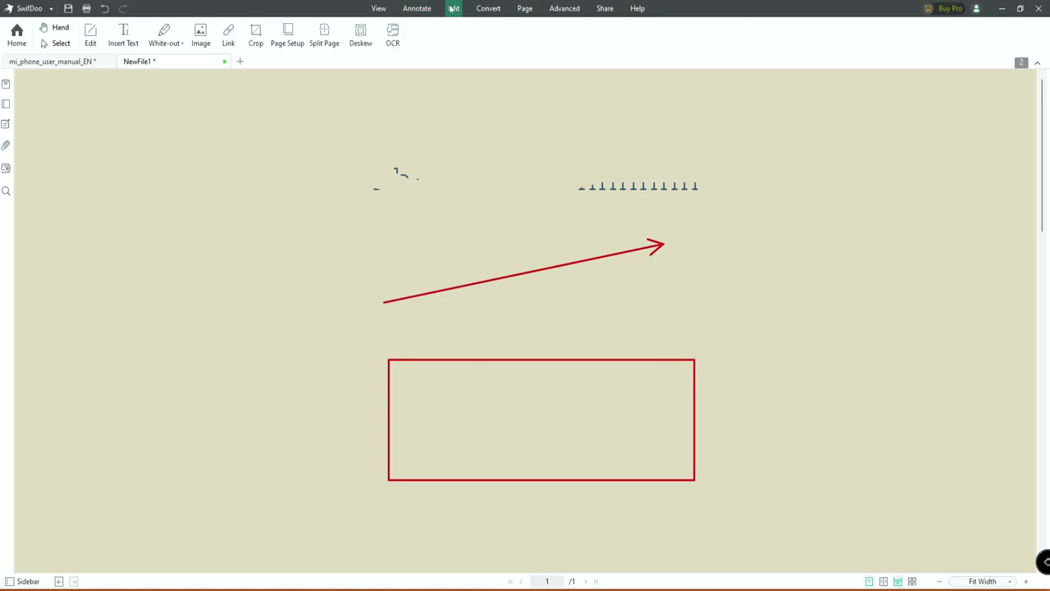
{"action": "left_click", "coordinate": [53, 60]}
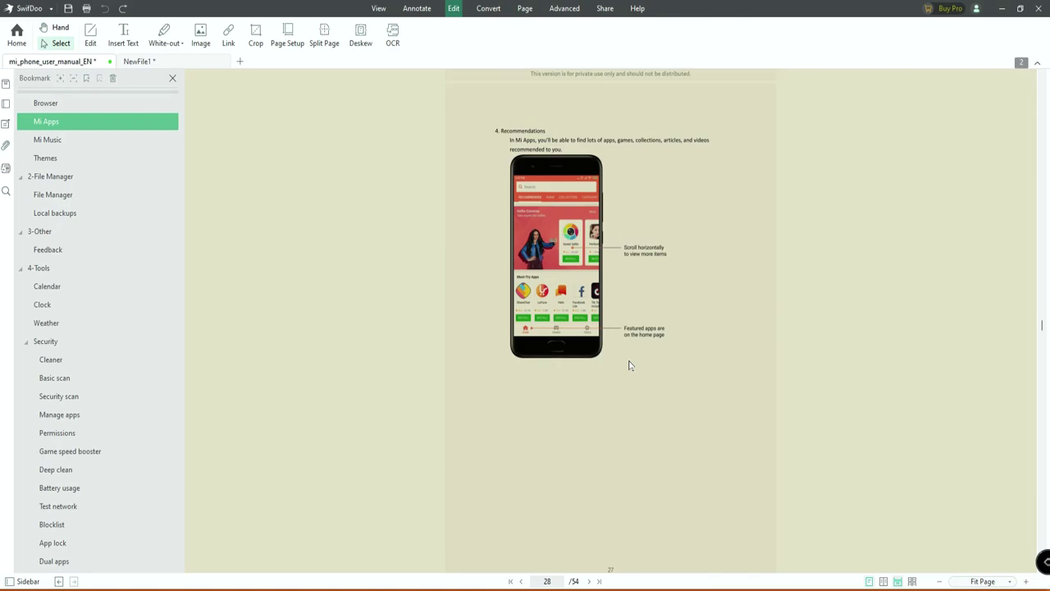
{"action": "left_click", "coordinate": [502, 6]}
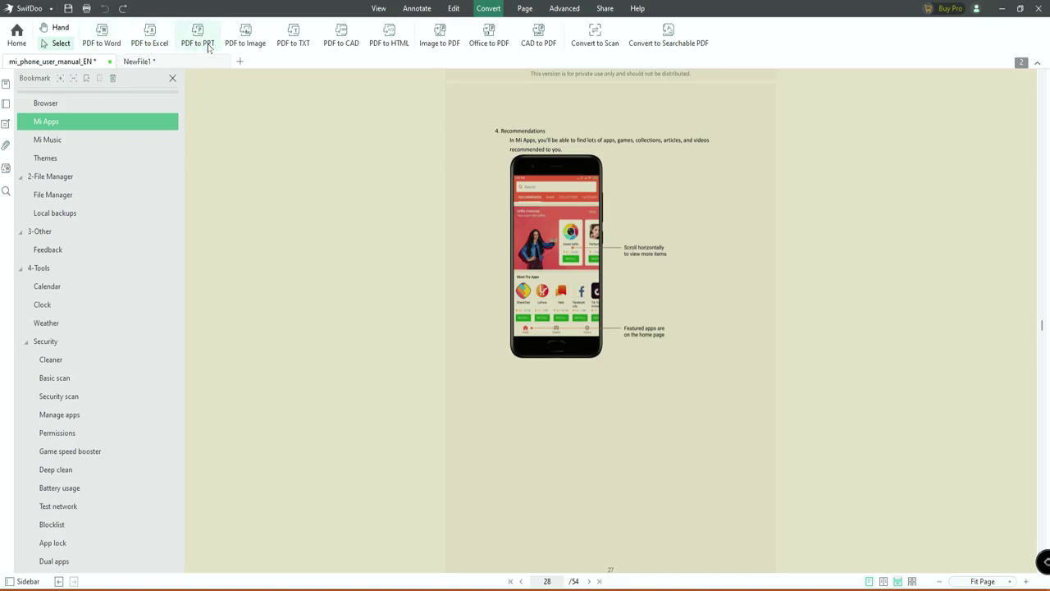
- Convert pages 1–2 of the manual to PNG images and open the output folder
{"action": "left_click", "coordinate": [243, 39]}
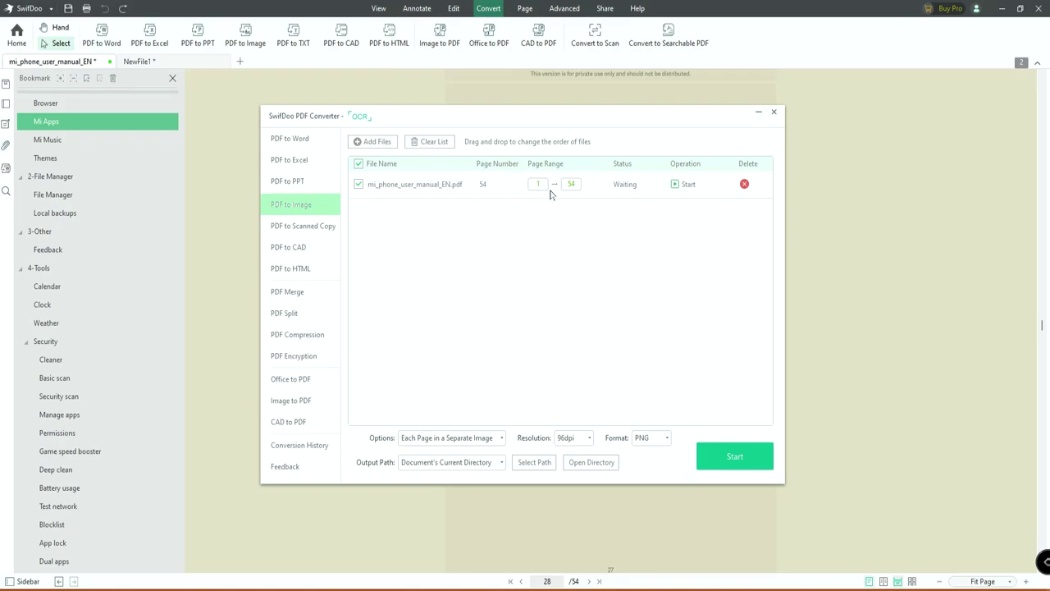
{"action": "left_click", "coordinate": [642, 437]}
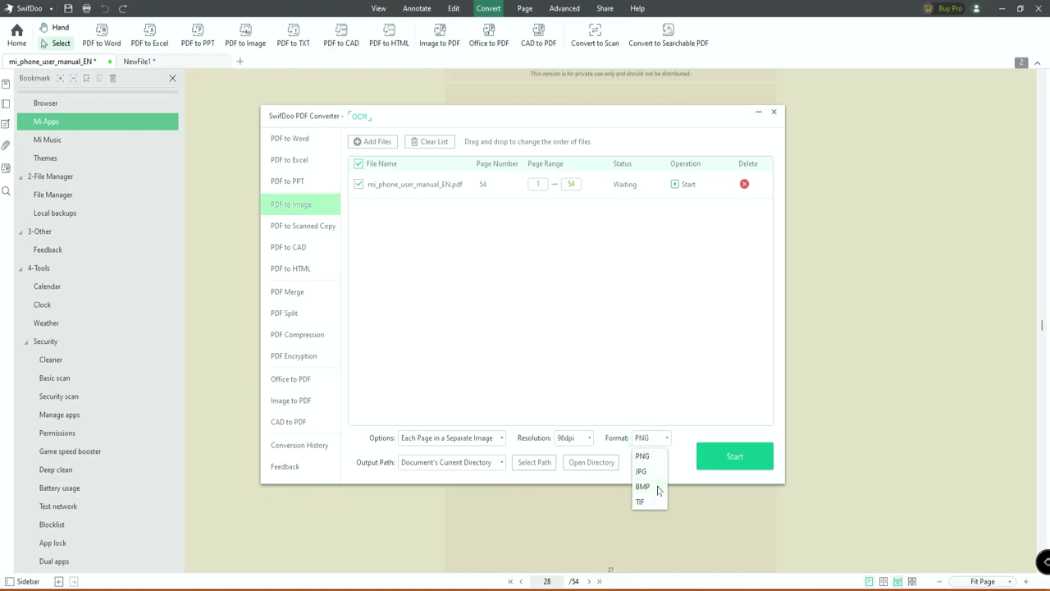
{"action": "left_click", "coordinate": [643, 455]}
{"action": "left_click", "coordinate": [644, 438]}
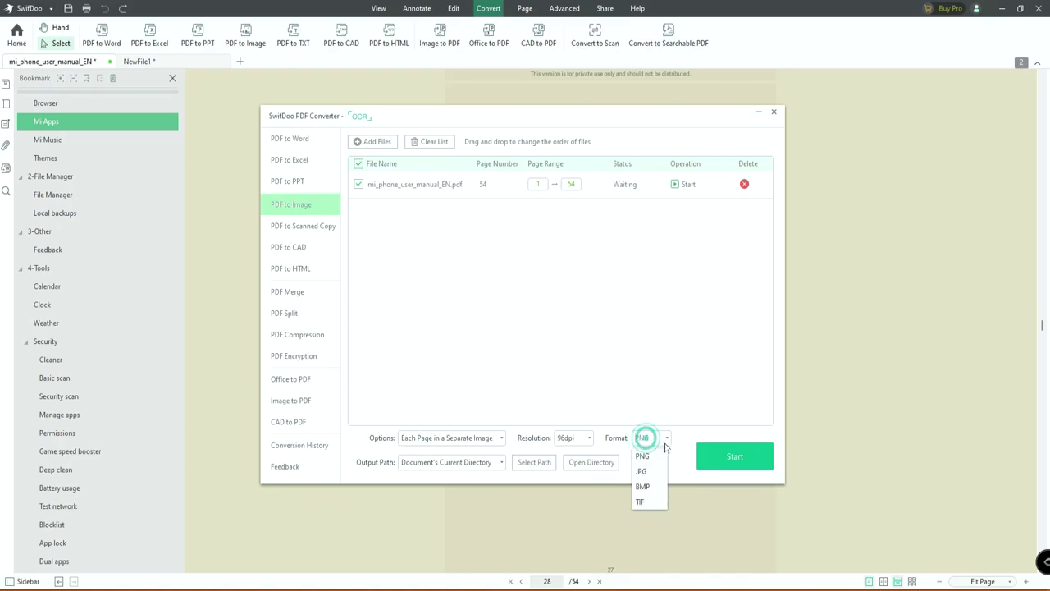
{"action": "left_click", "coordinate": [649, 397]}
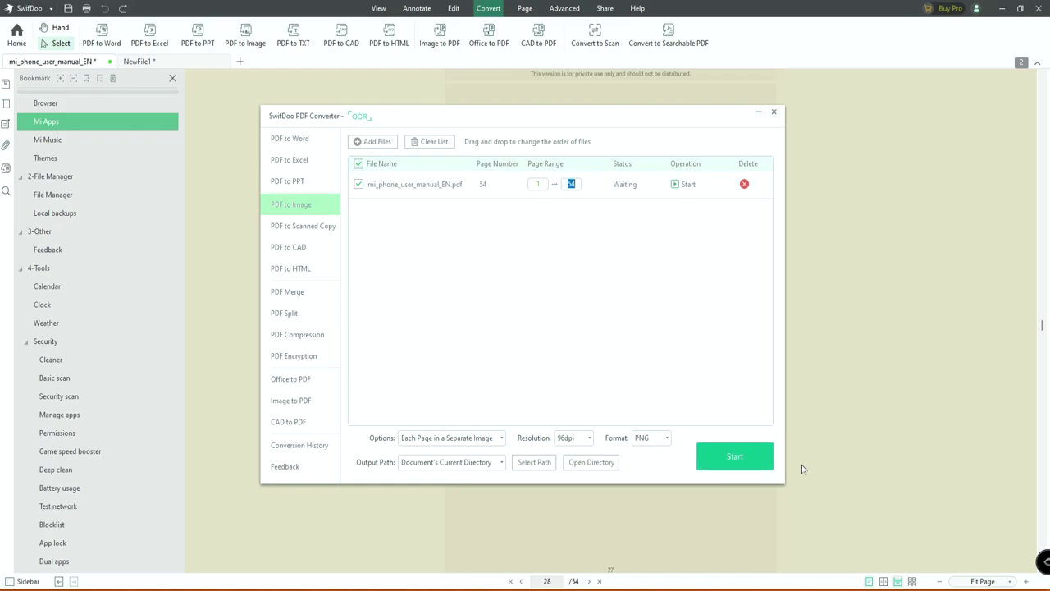
{"action": "type", "text": "2"}
{"action": "left_click", "coordinate": [760, 456]}
{"action": "left_click", "coordinate": [678, 184]}
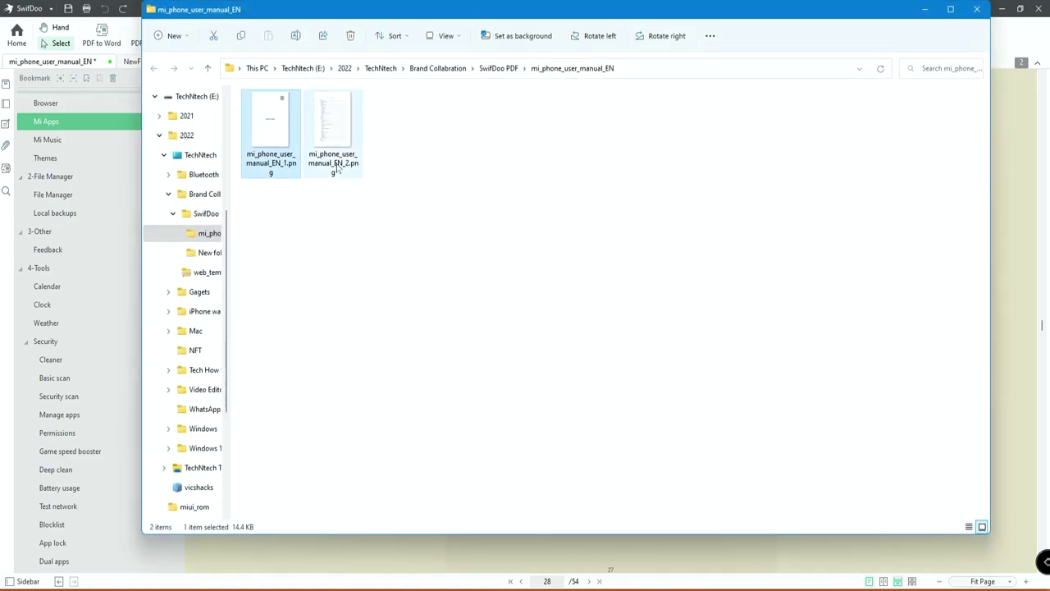
- Preview an exported PNG page in Photos, then close it and minimize the folder
{"action": "double_click", "coordinate": [276, 159]}
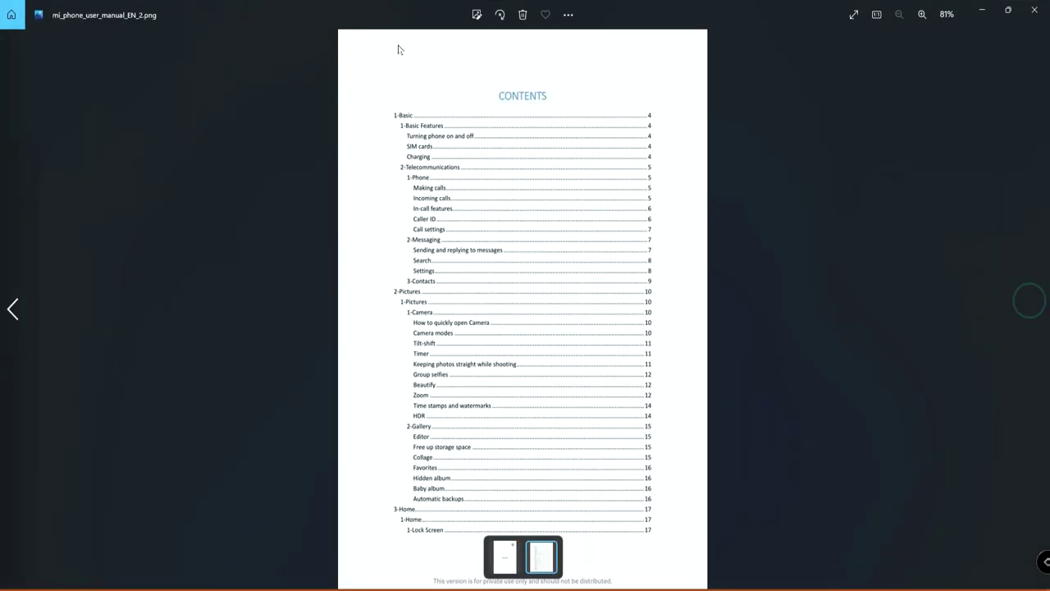
{"action": "left_click", "coordinate": [1033, 10]}
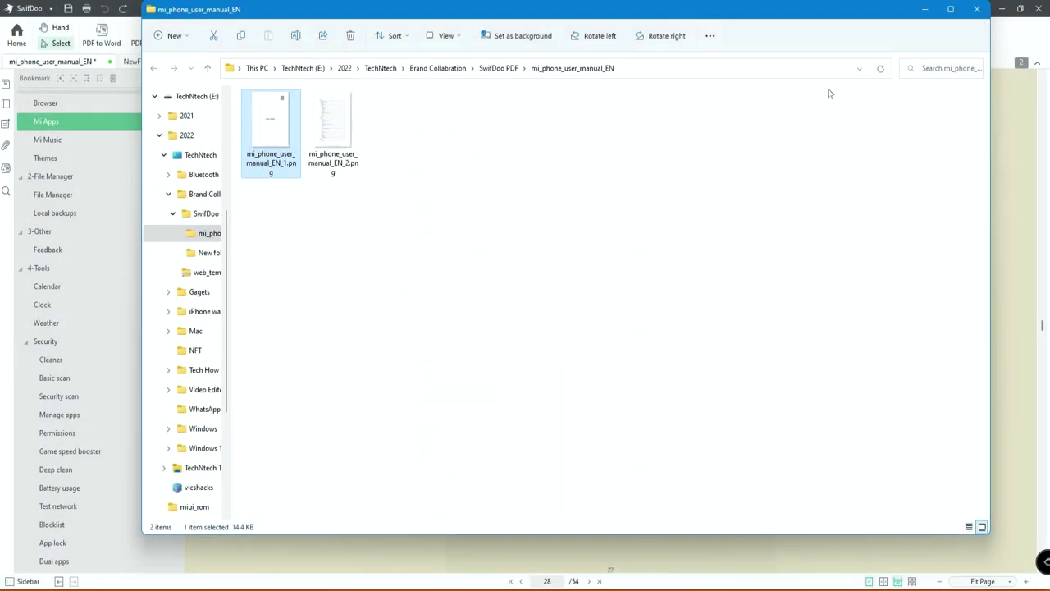
{"action": "left_click", "coordinate": [924, 9]}
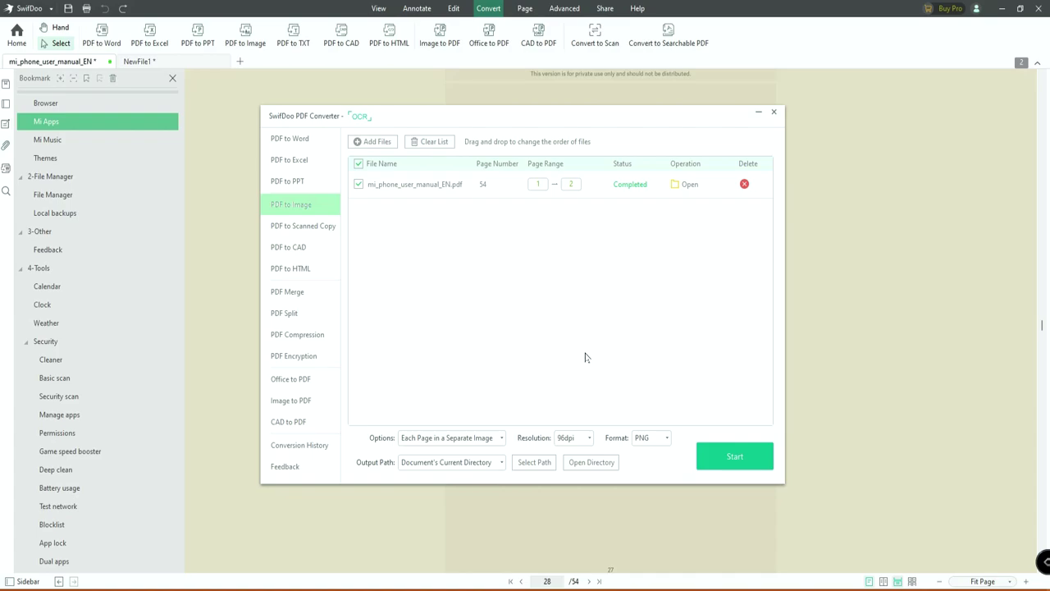
- Close the PDF to Image converter and queue all 54 pages for PDF to PPT
{"action": "left_click", "coordinate": [438, 440]}
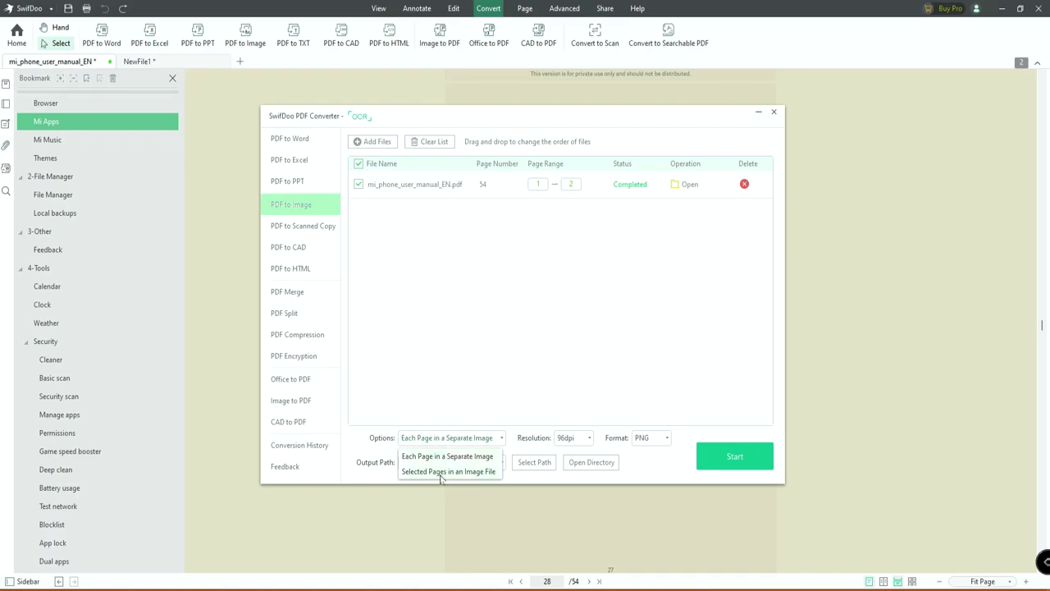
{"action": "left_click", "coordinate": [484, 435]}
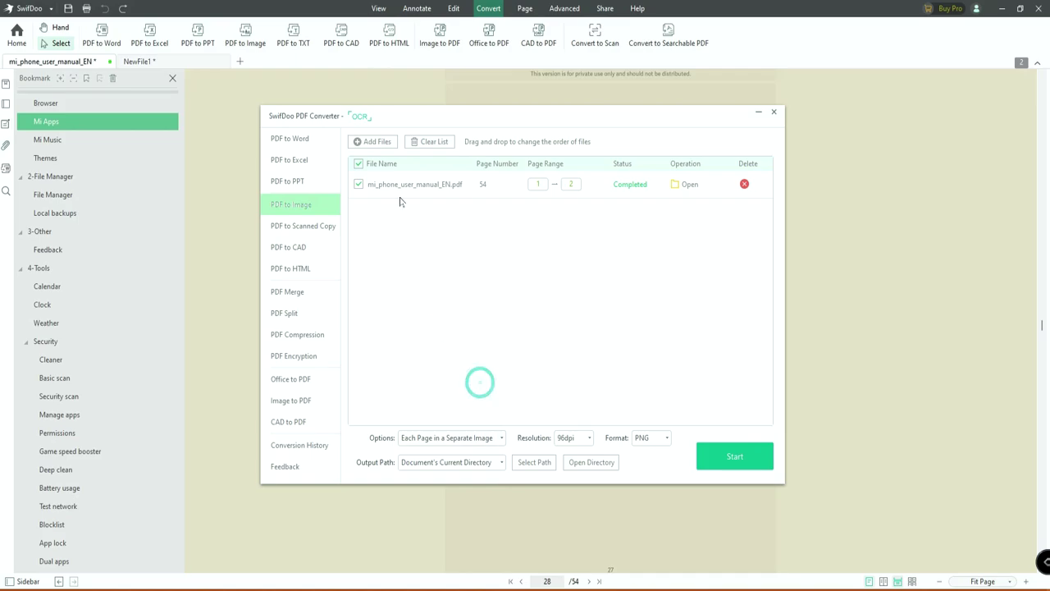
{"action": "left_click", "coordinate": [773, 111]}
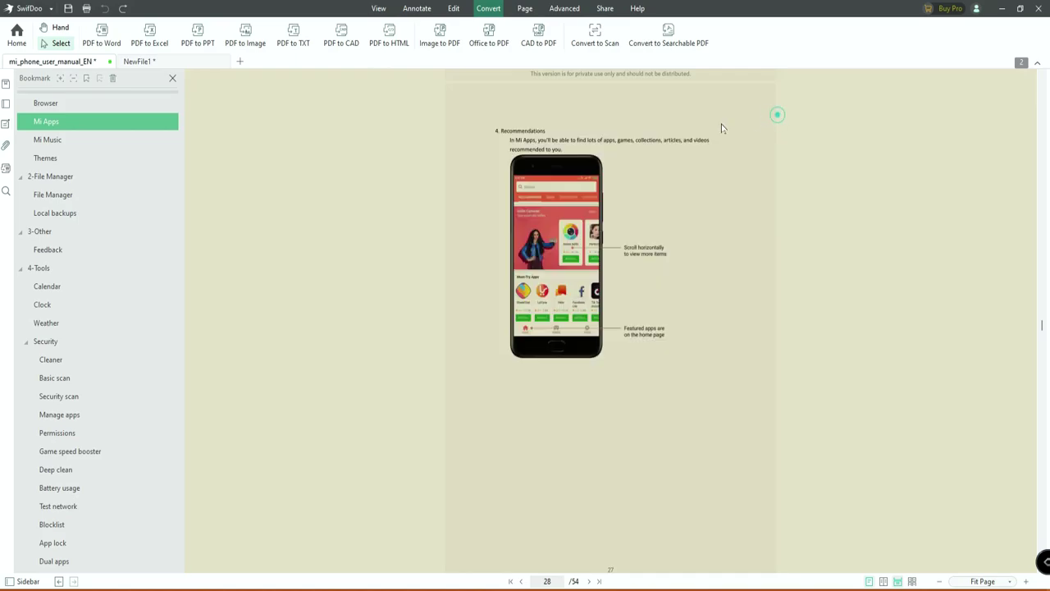
{"action": "left_click", "coordinate": [198, 37]}
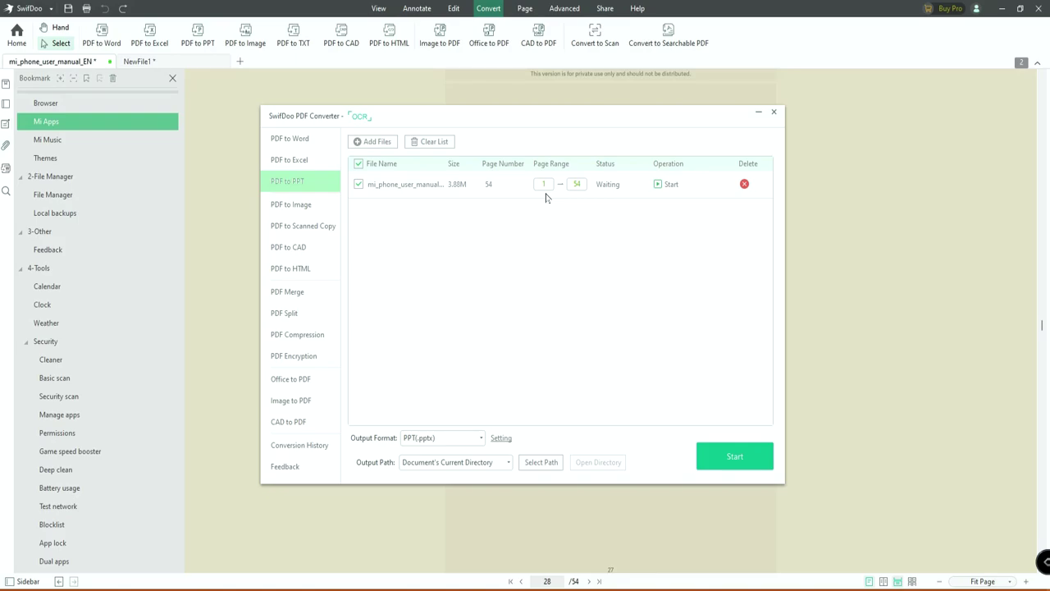
- Close the PDF to PPT converter without converting the manual
{"action": "left_click", "coordinate": [774, 113]}
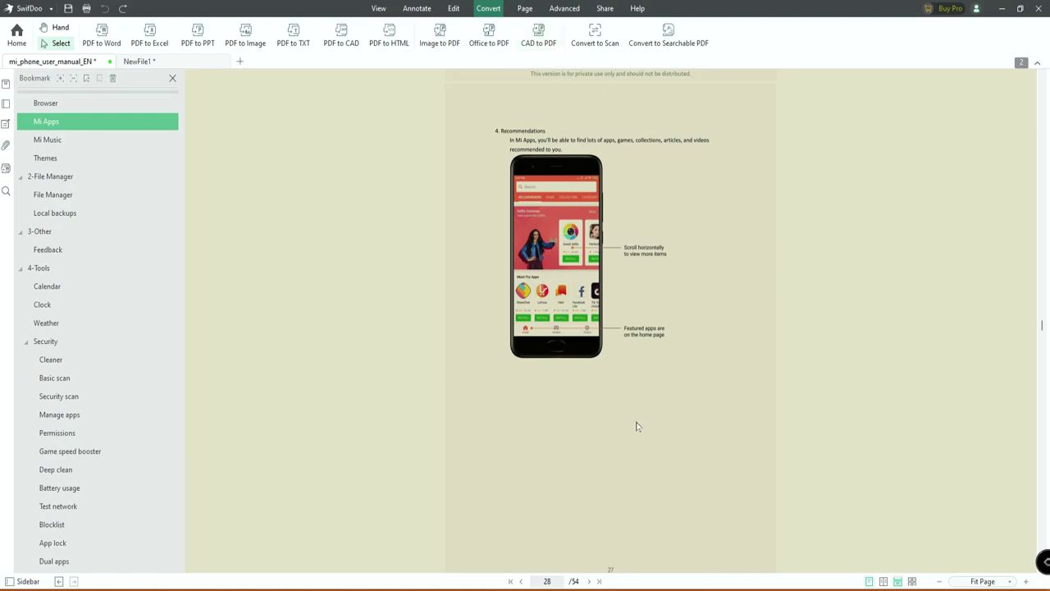
- View the manual's page thumbnails, then show the Advanced ribbon's encryption and watermark tools
{"action": "scroll", "coordinate": [629, 376], "scroll_direction": "up", "scroll_amount": 3}
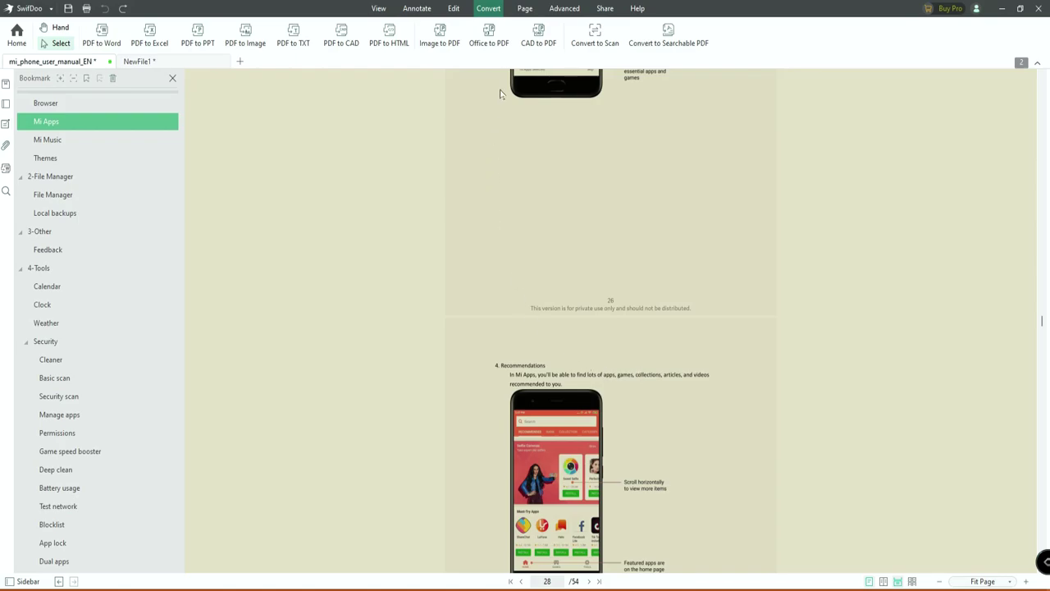
{"action": "left_click", "coordinate": [525, 9]}
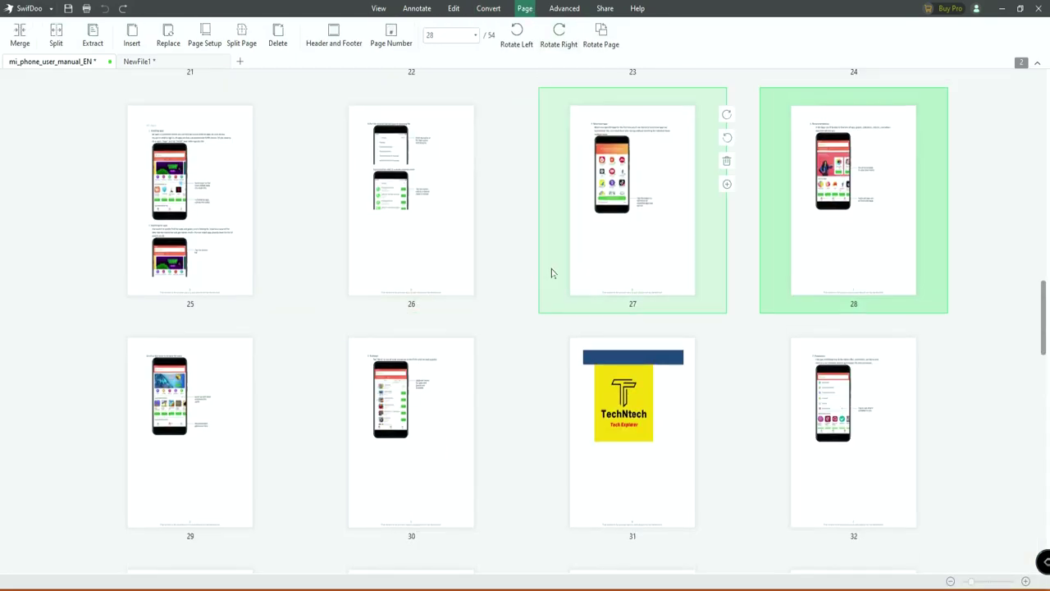
{"action": "scroll", "coordinate": [574, 273], "scroll_direction": "up", "scroll_amount": 1}
{"action": "scroll", "coordinate": [596, 272], "scroll_direction": "up", "scroll_amount": 8}
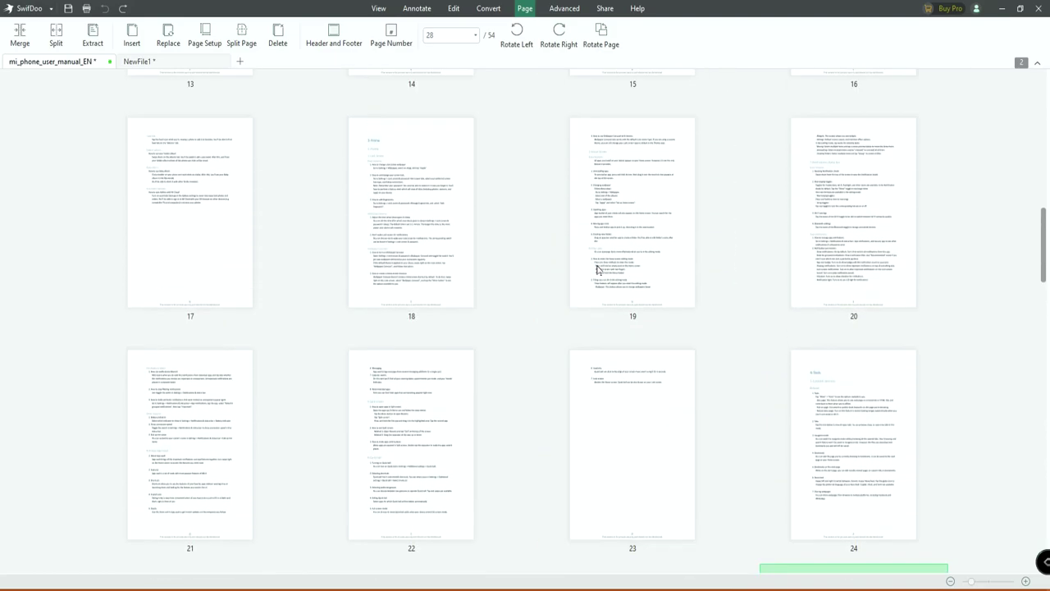
{"action": "scroll", "coordinate": [596, 270], "scroll_direction": "up", "scroll_amount": 1}
{"action": "left_click", "coordinate": [564, 8]}
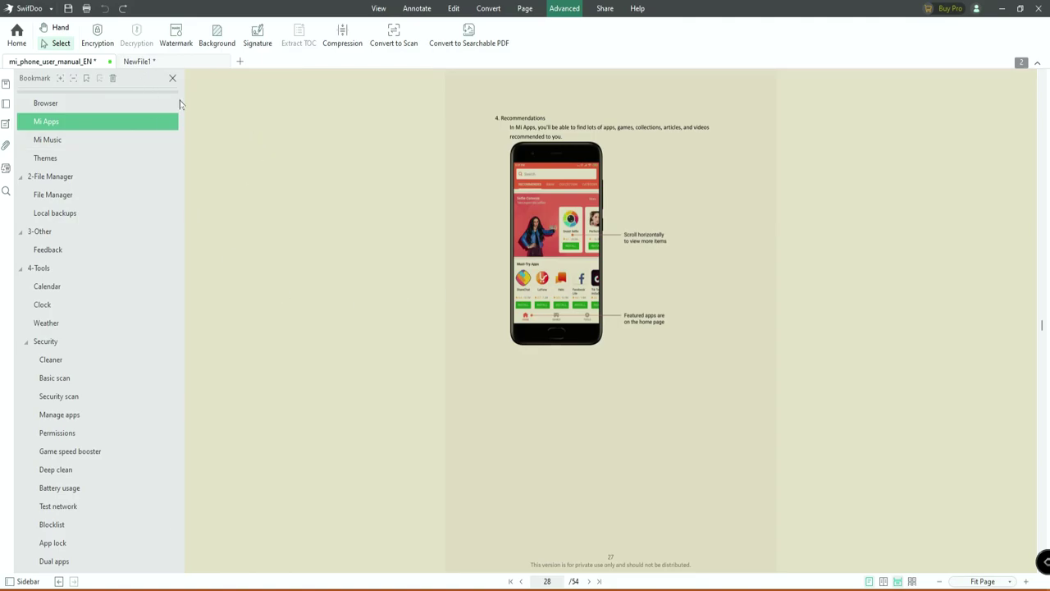
{"action": "left_click", "coordinate": [98, 33]}
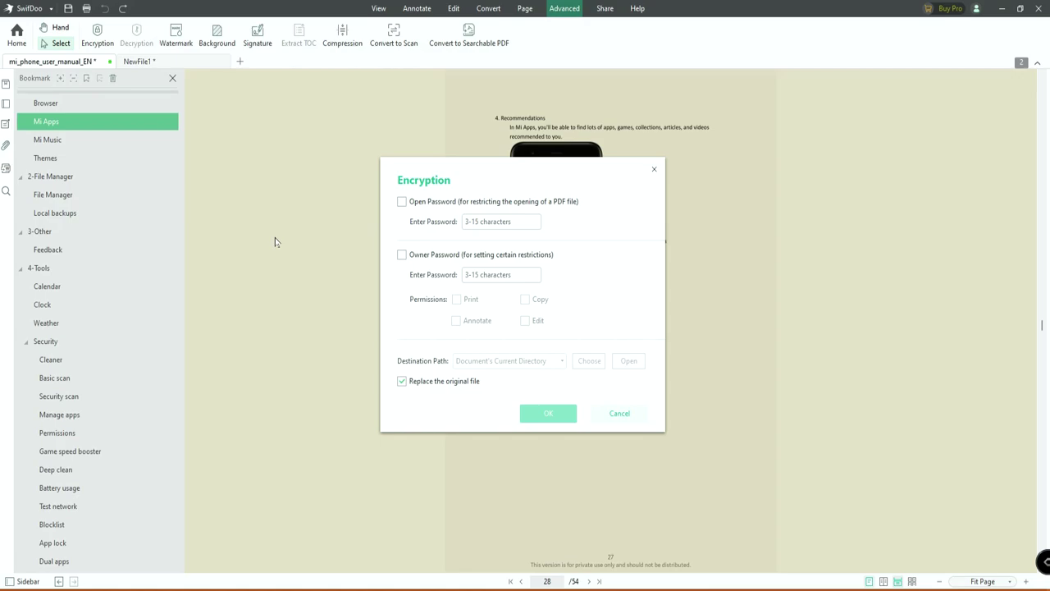
{"action": "left_click", "coordinate": [402, 202]}
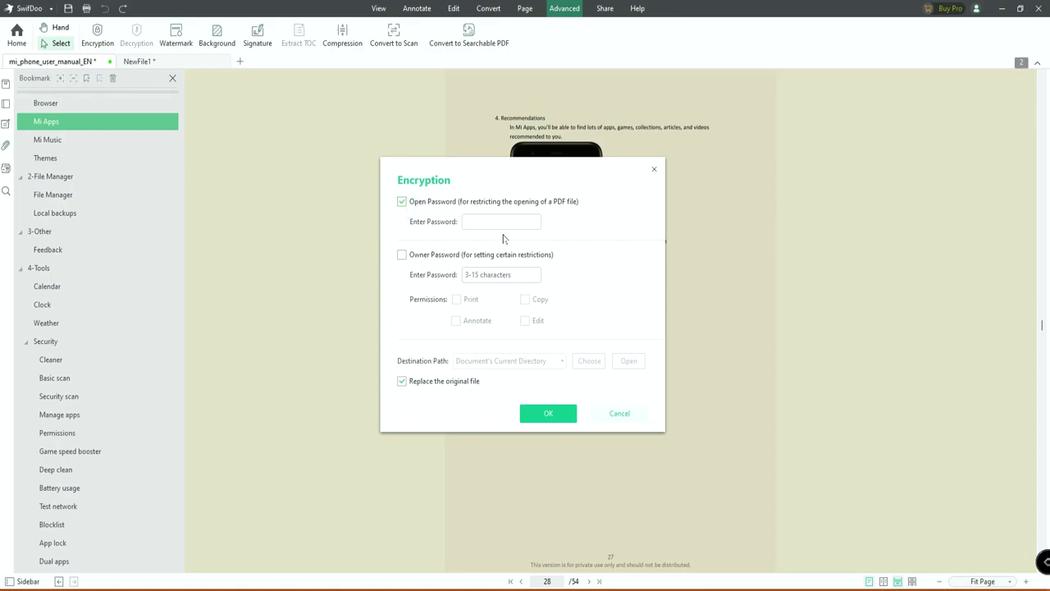
{"action": "left_click", "coordinate": [402, 255]}
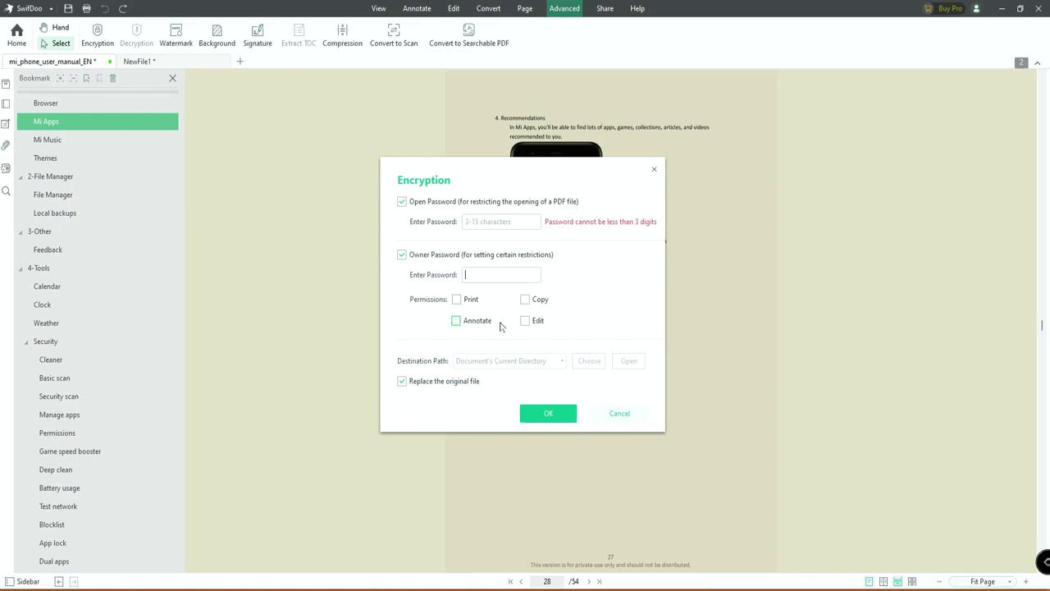
{"action": "left_click", "coordinate": [456, 300]}
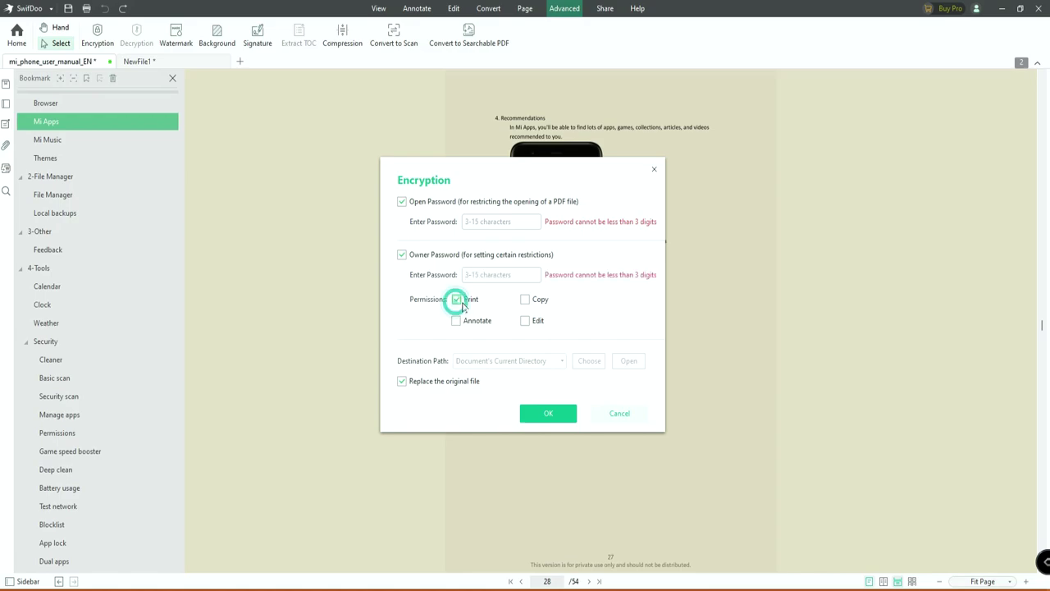
{"action": "left_click", "coordinate": [524, 299]}
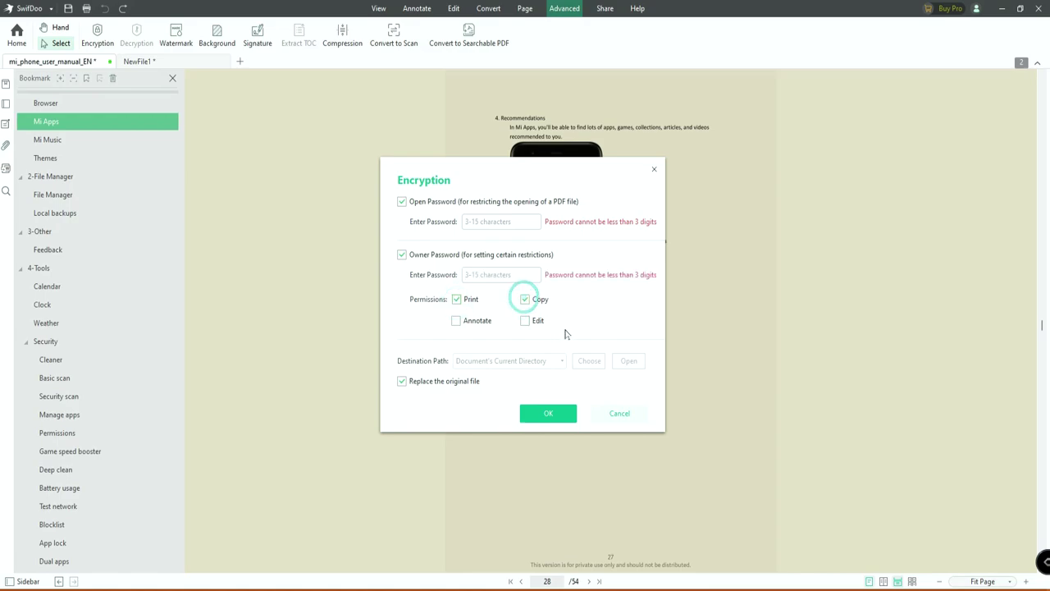
{"action": "left_click", "coordinate": [525, 321]}
{"action": "left_click", "coordinate": [402, 383]}
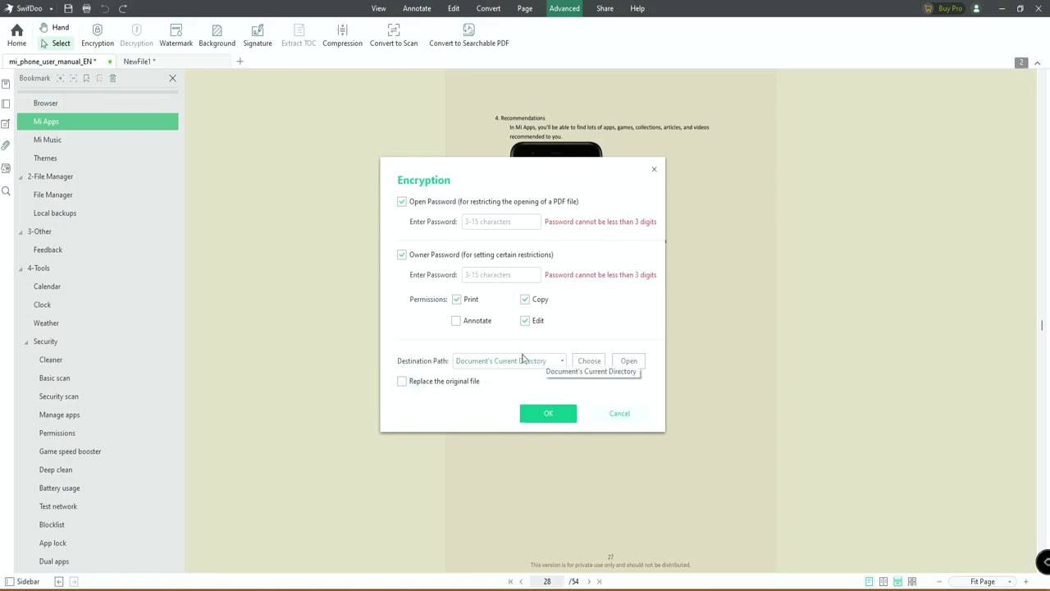
{"action": "left_click", "coordinate": [401, 382]}
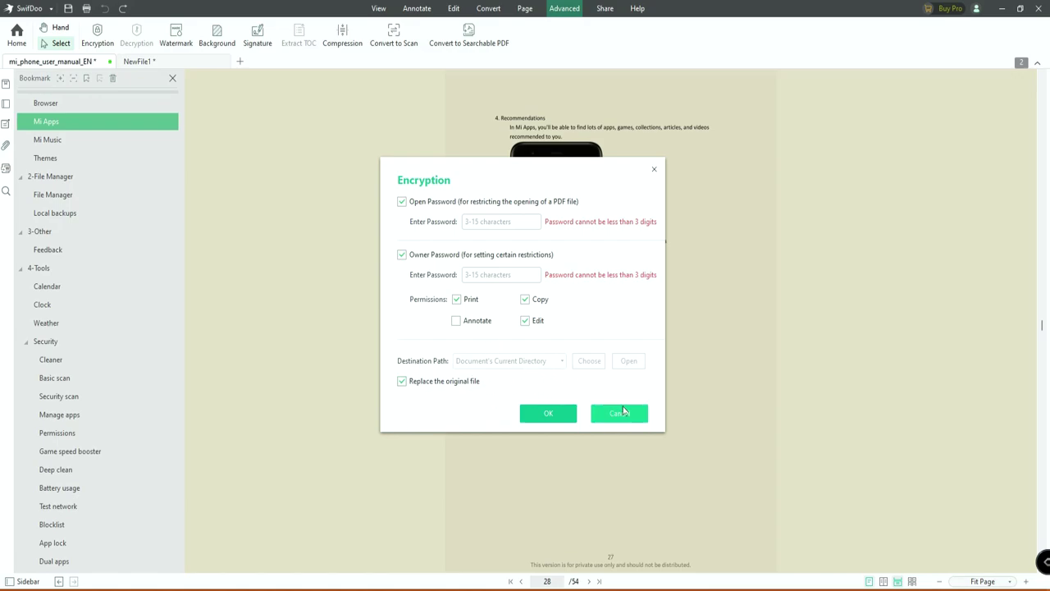
{"action": "left_click", "coordinate": [620, 413]}
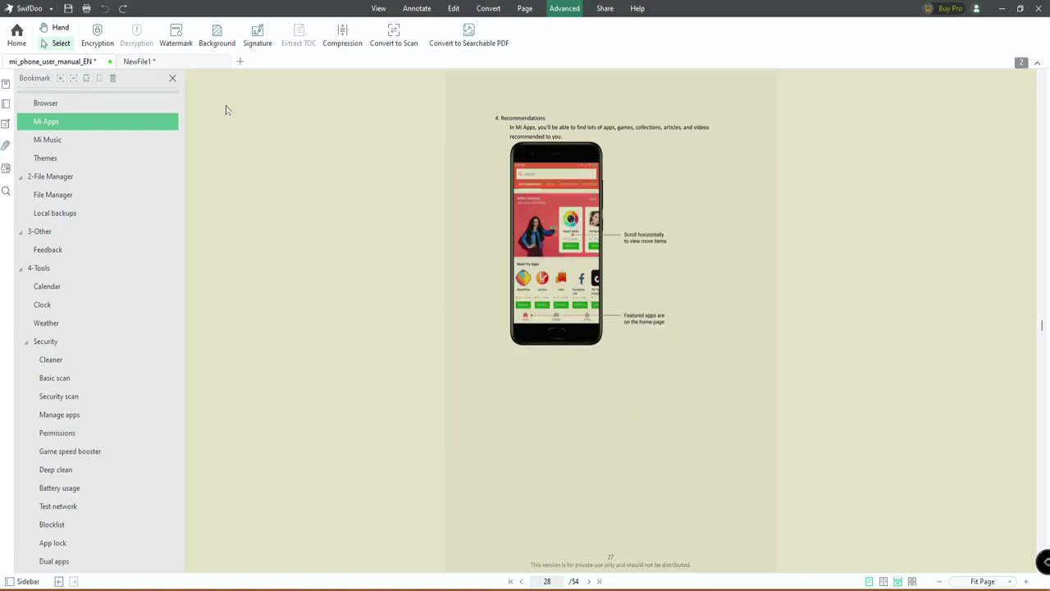
- Apply the CONFIDENTIAL preset watermark to the manual, replacing its existing watermarks
{"action": "left_click", "coordinate": [177, 45]}
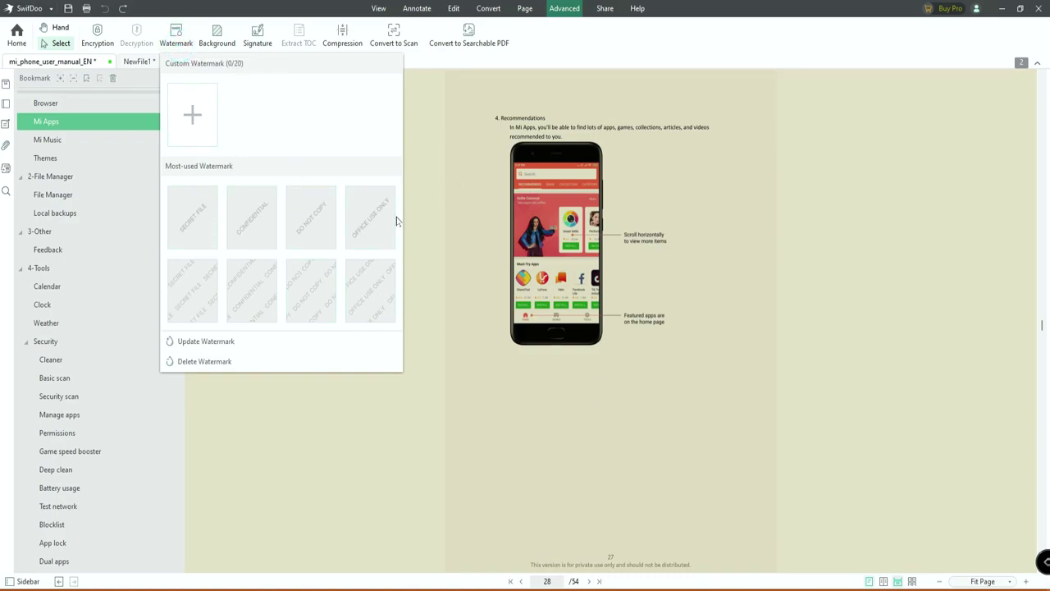
{"action": "left_click", "coordinate": [263, 208]}
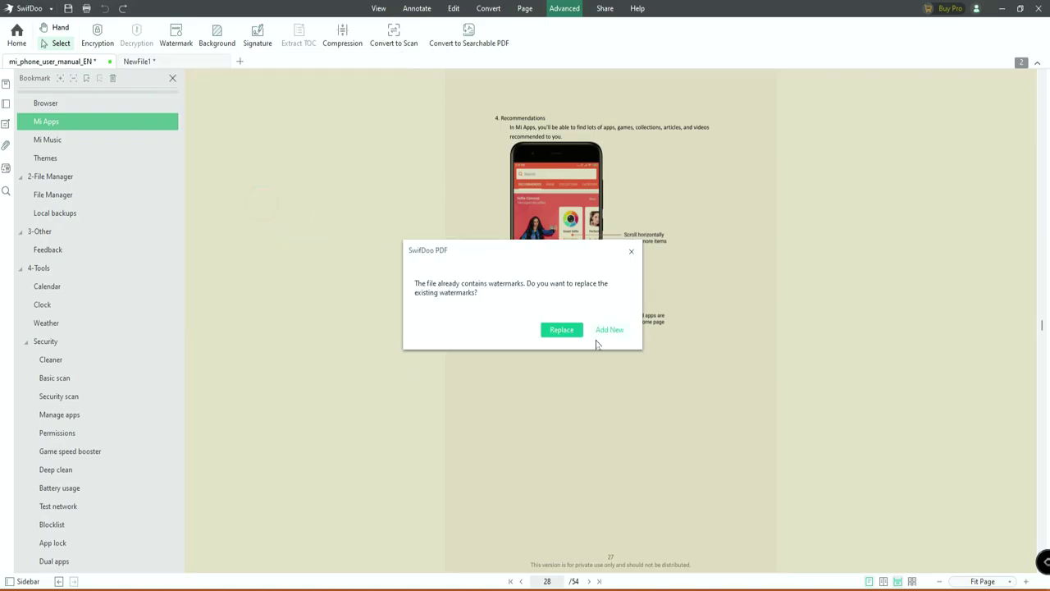
{"action": "left_click", "coordinate": [569, 330]}
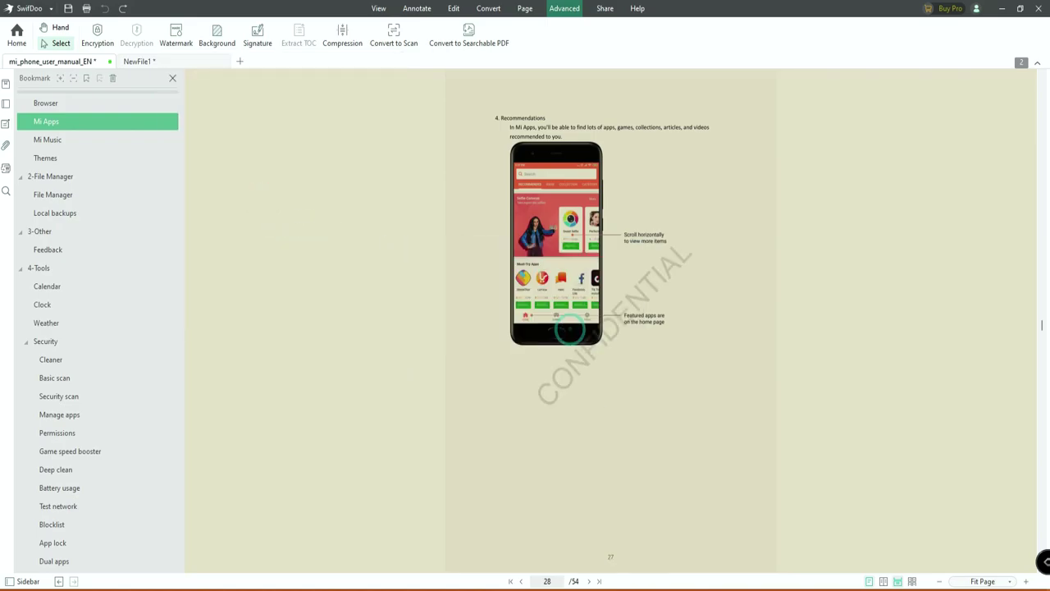
{"action": "scroll", "coordinate": [637, 430], "scroll_direction": "up", "scroll_amount": 15}
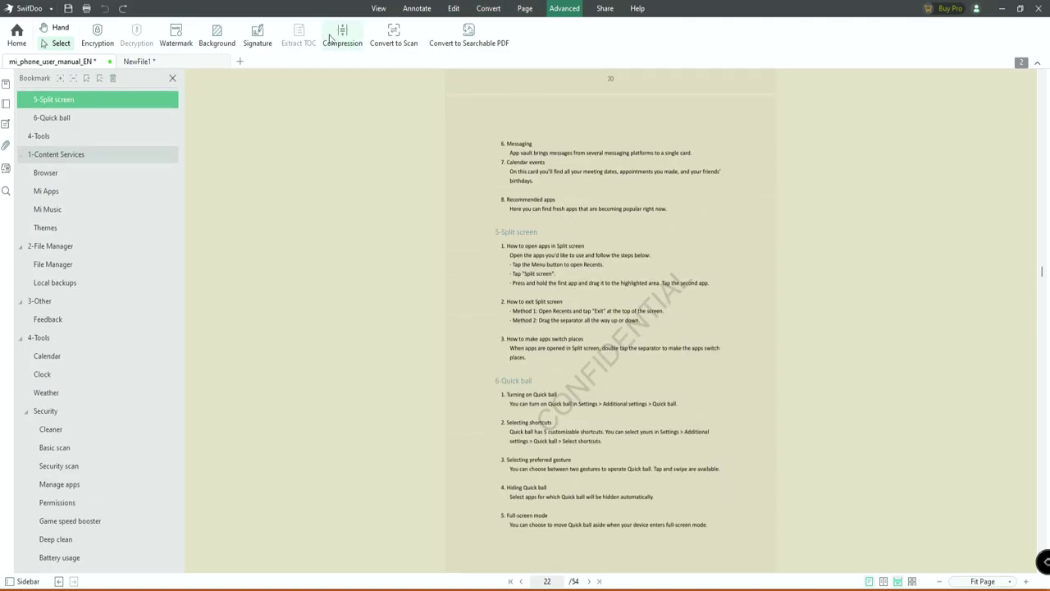
- Add a red colour background to all pages of the manual
{"action": "left_click", "coordinate": [217, 41]}
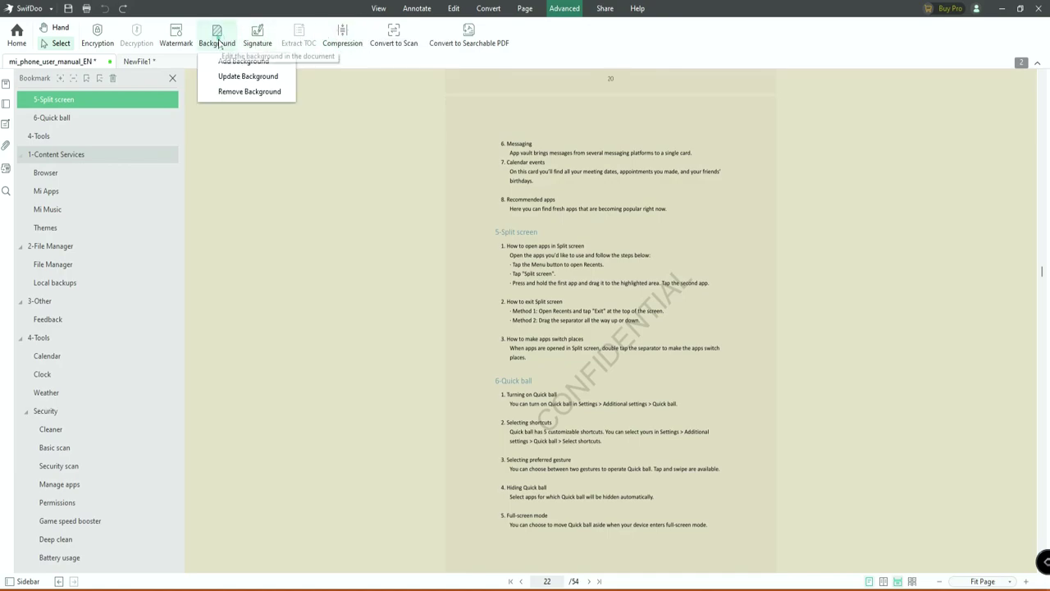
{"action": "left_click", "coordinate": [263, 62]}
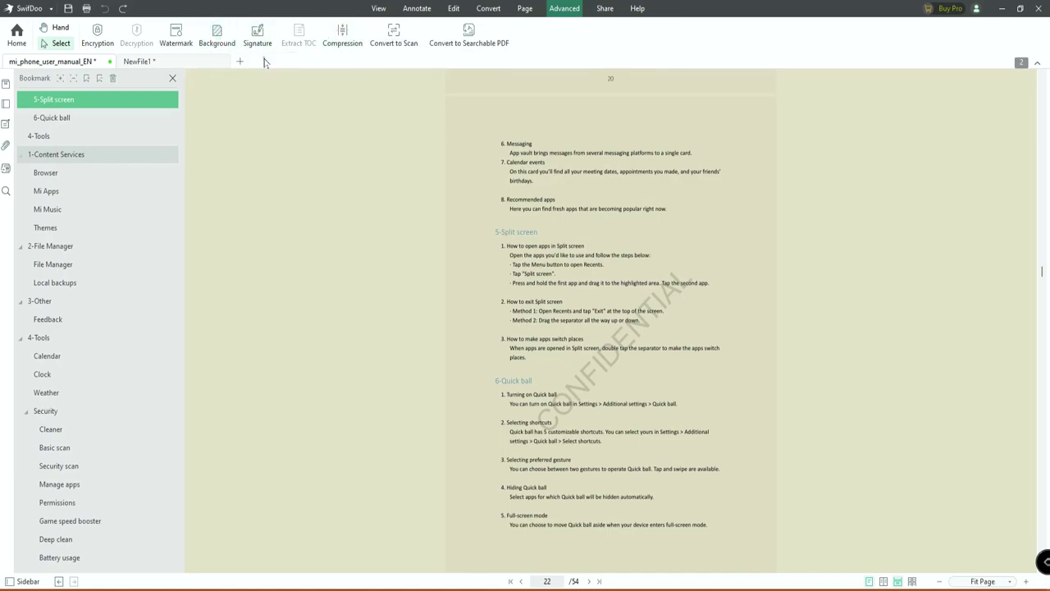
{"action": "left_click", "coordinate": [422, 175]}
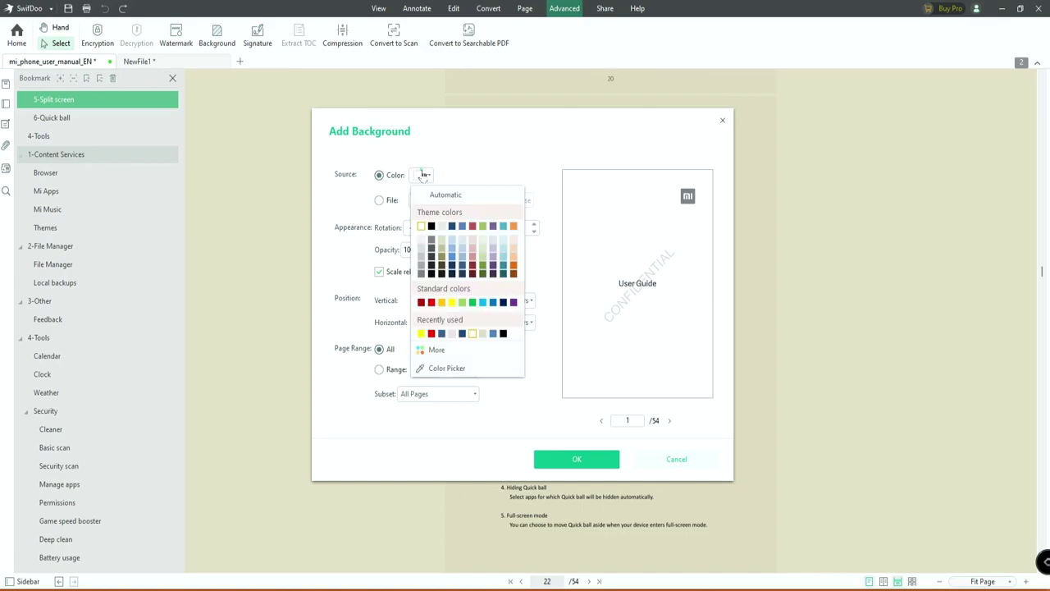
{"action": "left_click", "coordinate": [472, 226]}
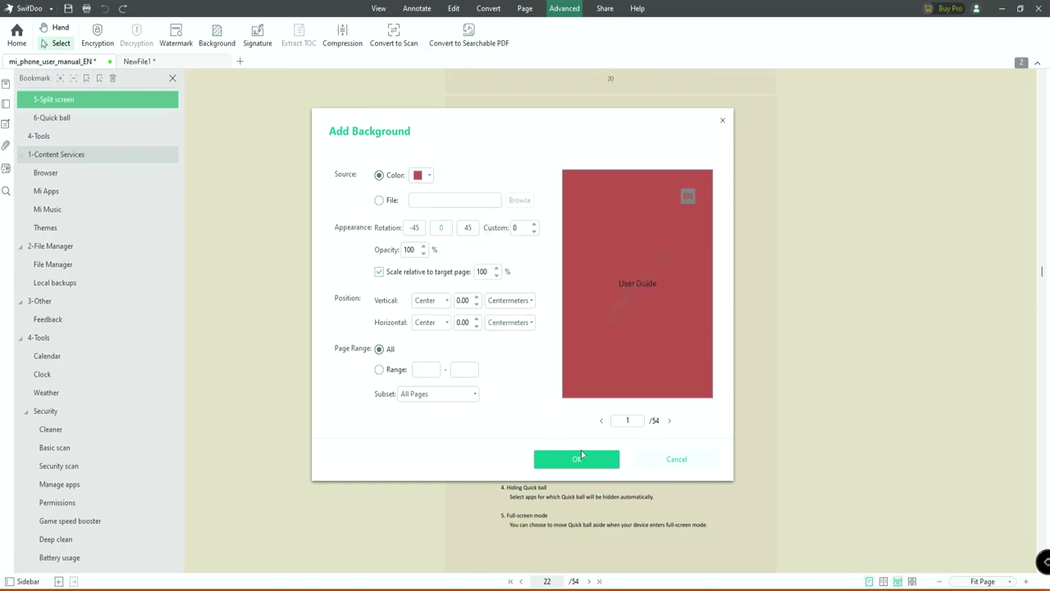
{"action": "left_click", "coordinate": [579, 458]}
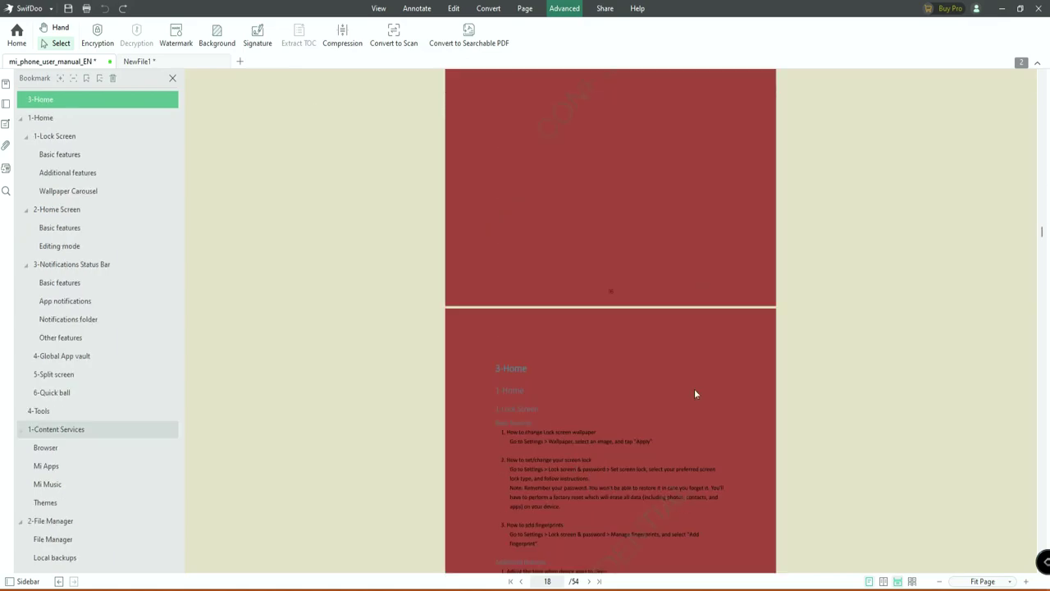
{"action": "scroll", "coordinate": [694, 393], "scroll_direction": "up", "scroll_amount": 10}
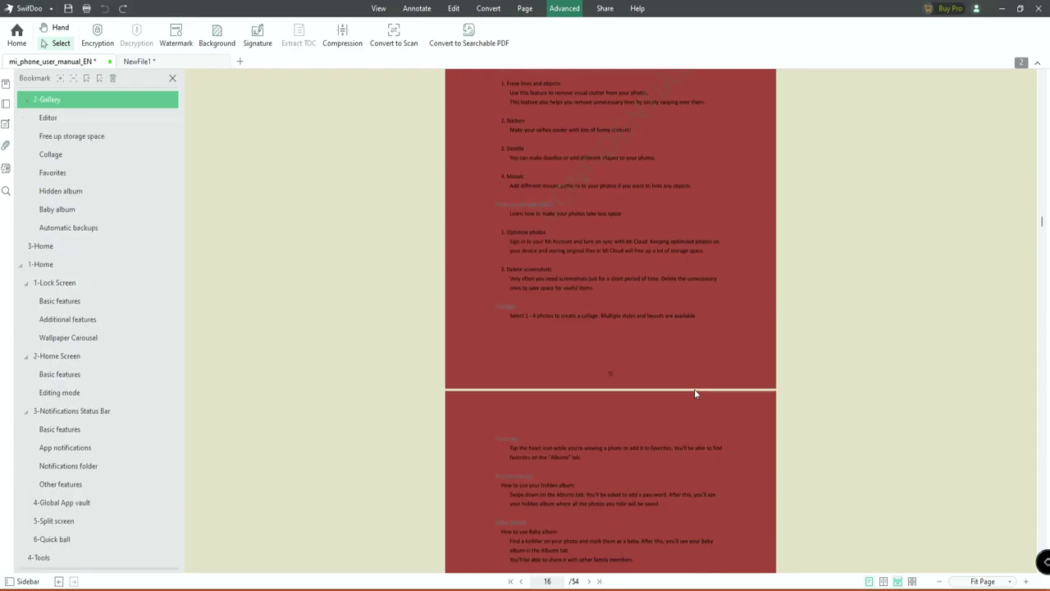